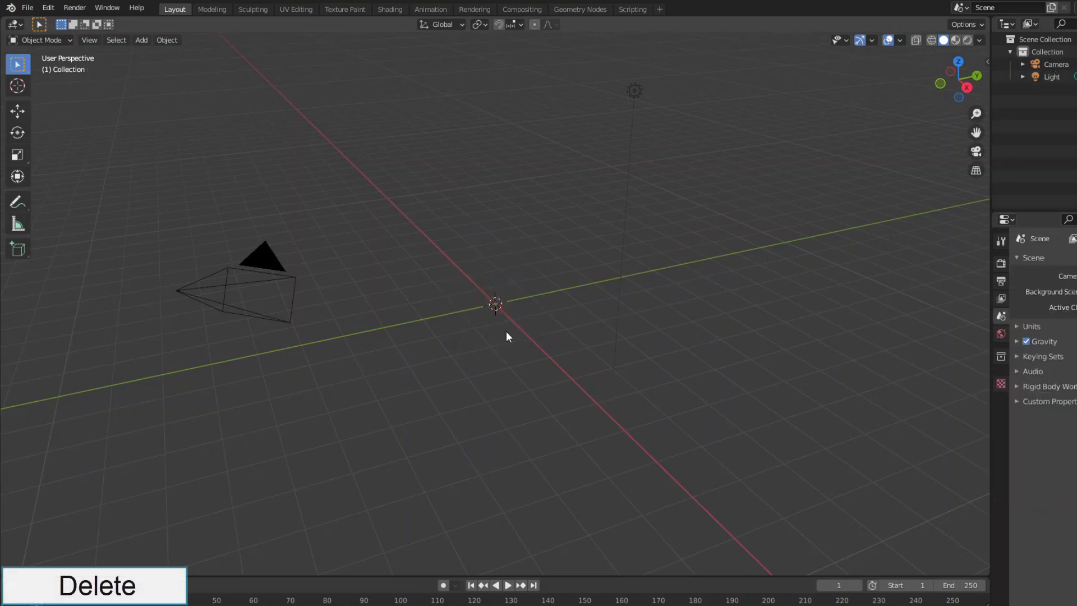
Add a Monkey mesh at the centre of the scene
{"action": "key", "text": "shift+a"}
{"action": "mouse_move", "coordinate": [506, 331]}
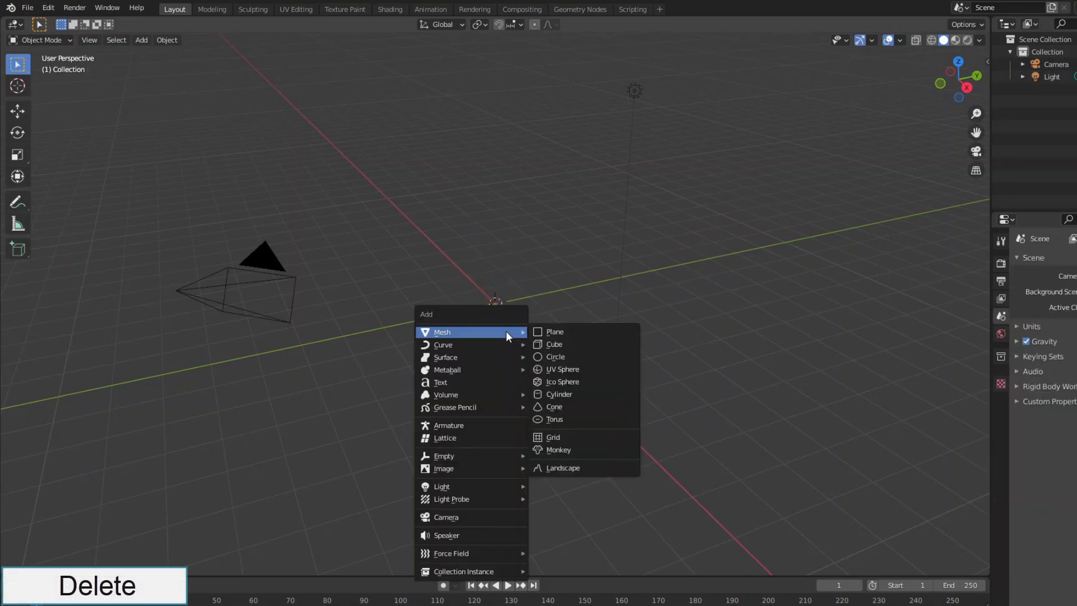
{"action": "left_click", "coordinate": [553, 449]}
{"action": "scroll", "coordinate": [540, 384], "scroll_direction": "up", "scroll_amount": 4}
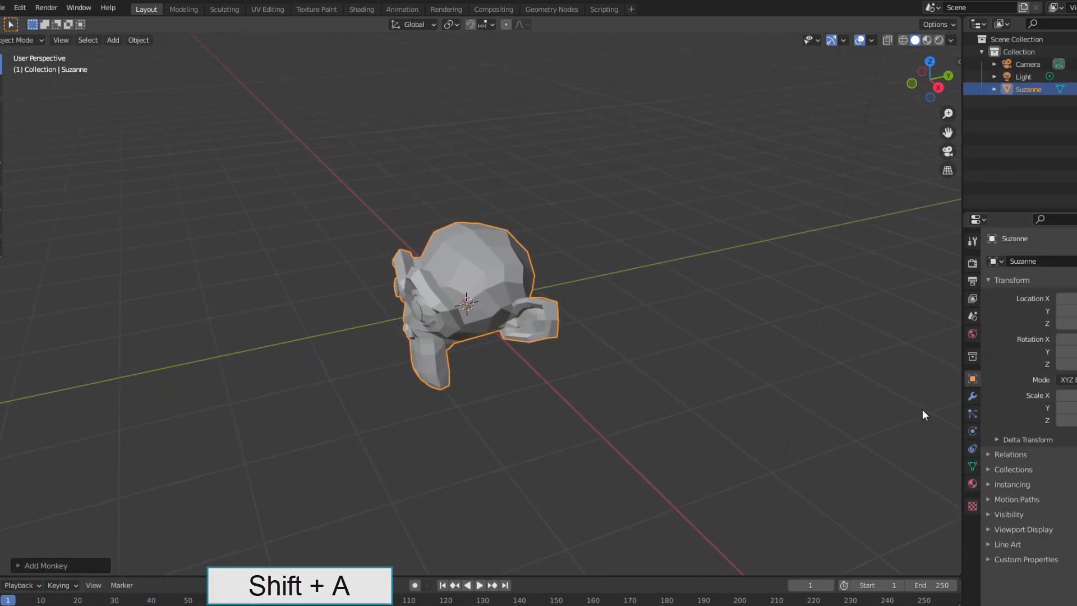
Add a Subdivision Surface modifier to the monkey and set its viewport level to 2
{"action": "left_click", "coordinate": [1001, 396]}
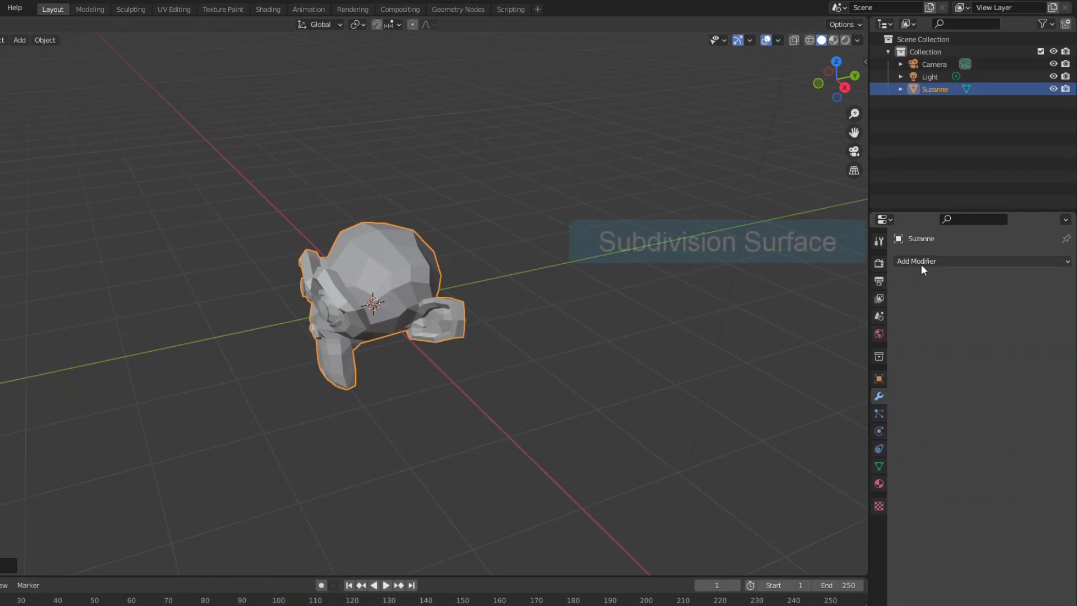
{"action": "left_click", "coordinate": [921, 263]}
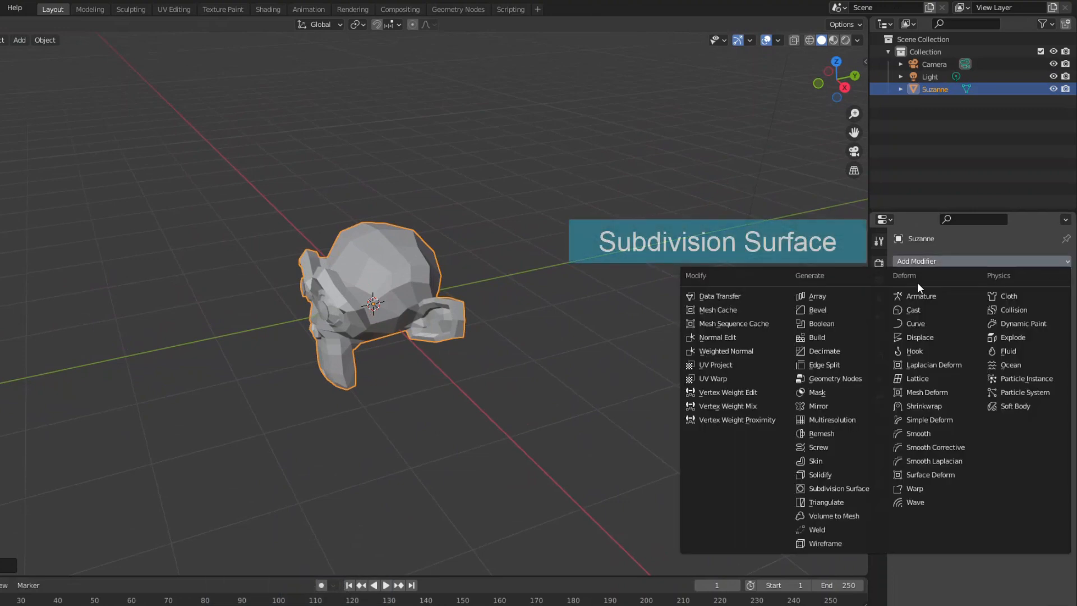
{"action": "left_click", "coordinate": [830, 489]}
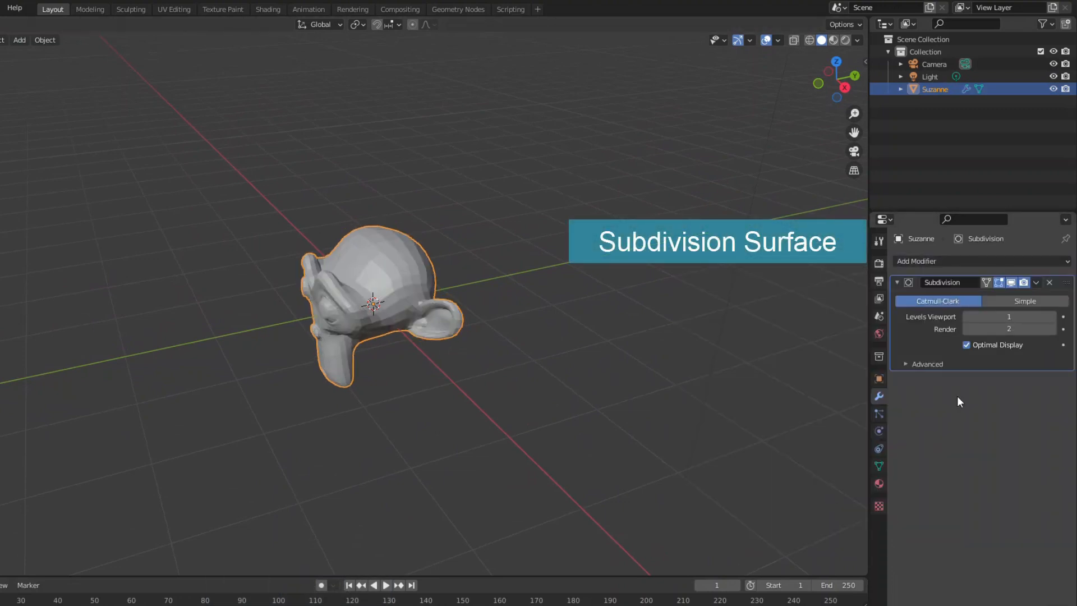
{"action": "left_click", "coordinate": [1052, 317]}
{"action": "middle_click_drag", "start_coordinate": [641, 382], "coordinate": [448, 320]}
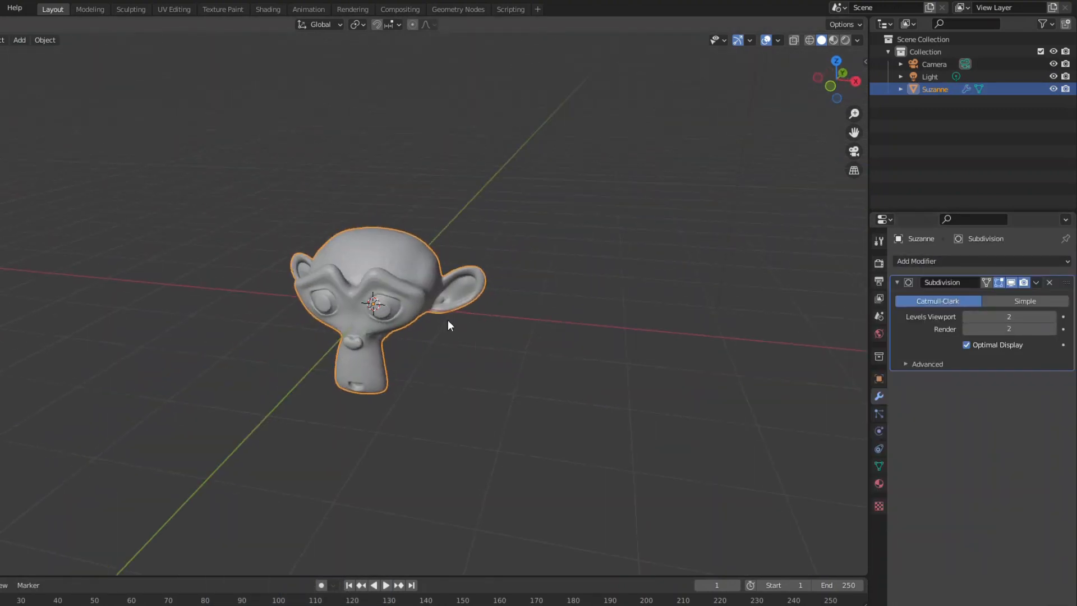
Apply smooth shading to the monkey and view its face from the front
{"action": "right_click", "coordinate": [419, 298]}
{"action": "left_click", "coordinate": [412, 300]}
{"action": "scroll", "coordinate": [408, 343], "scroll_direction": "up", "scroll_amount": 4}
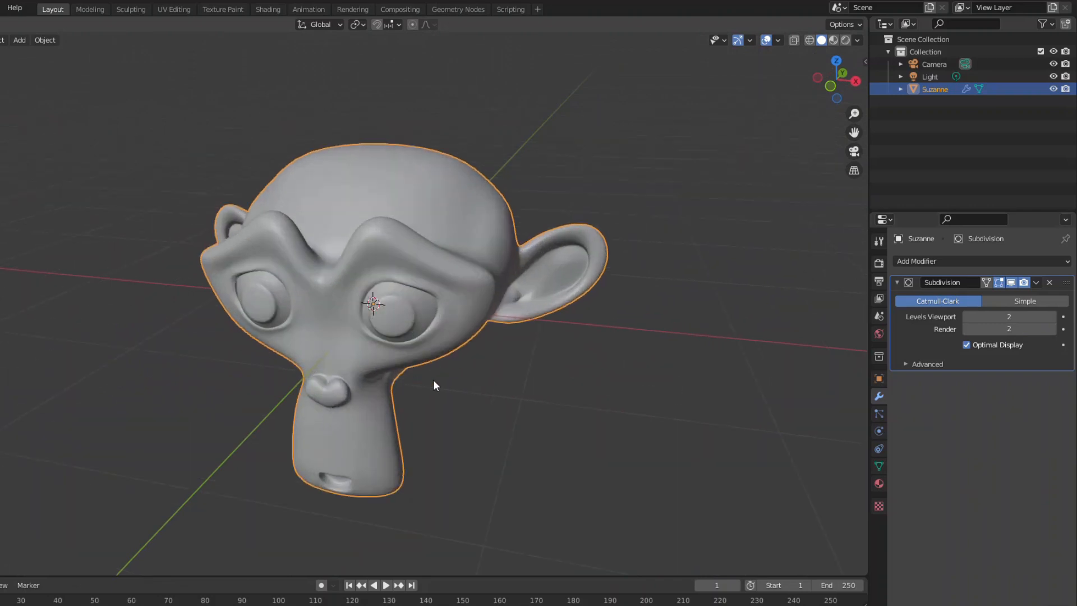
{"action": "middle_click_drag", "start_coordinate": [434, 380], "coordinate": [469, 372]}
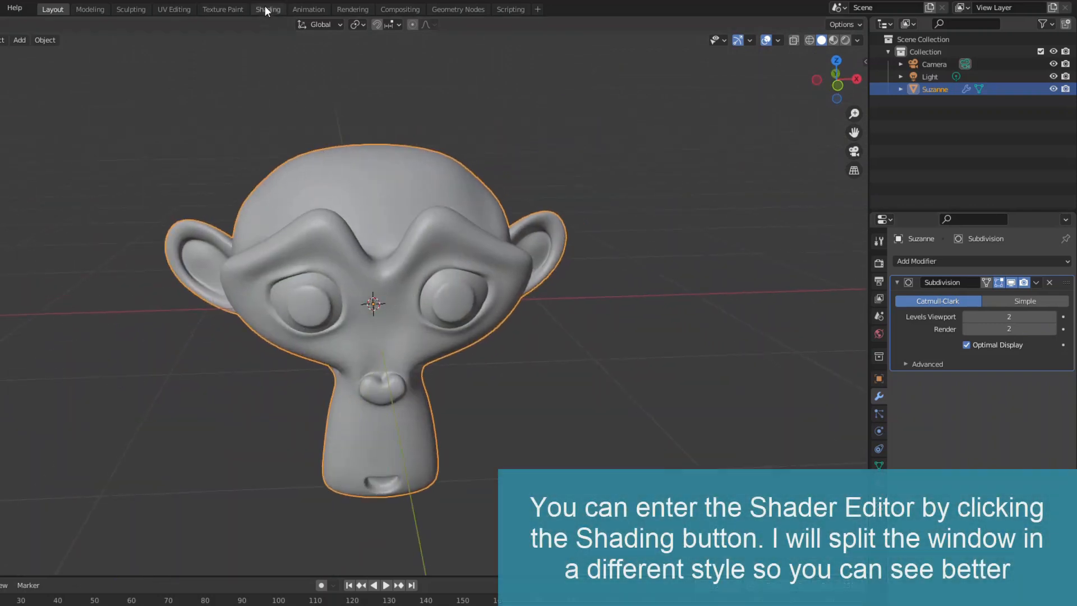
Look at the monkey in the Shading workspace and return to the Layout workspace
{"action": "left_click", "coordinate": [268, 9]}
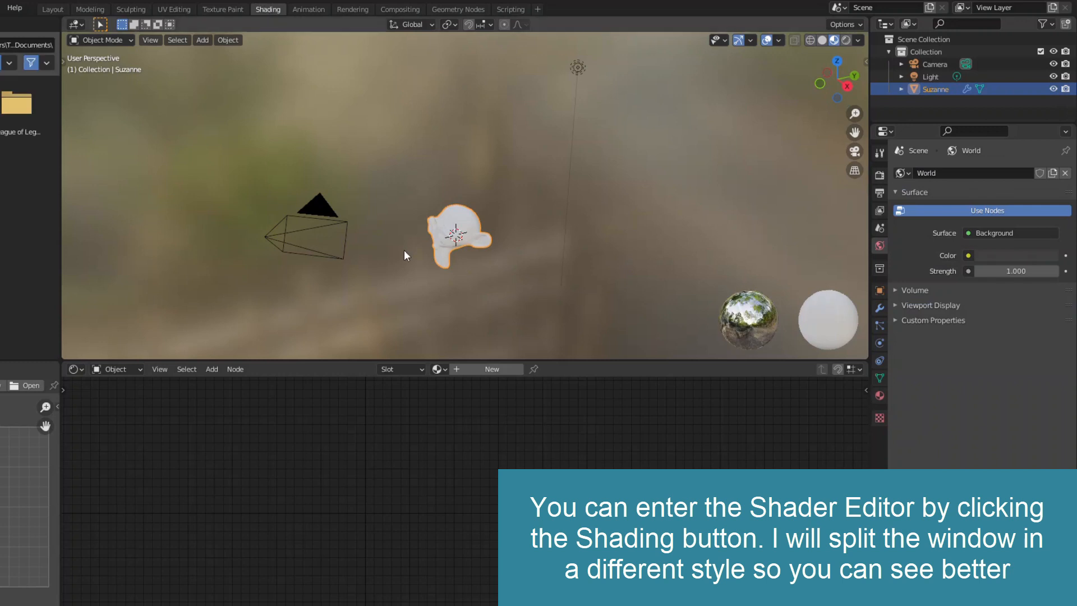
{"action": "mouse_move", "coordinate": [403, 250]}
{"action": "middle_mouse_down"}
{"action": "mouse_move", "coordinate": [420, 277]}
{"action": "mouse_move", "coordinate": [433, 214]}
{"action": "middle_mouse_up"}
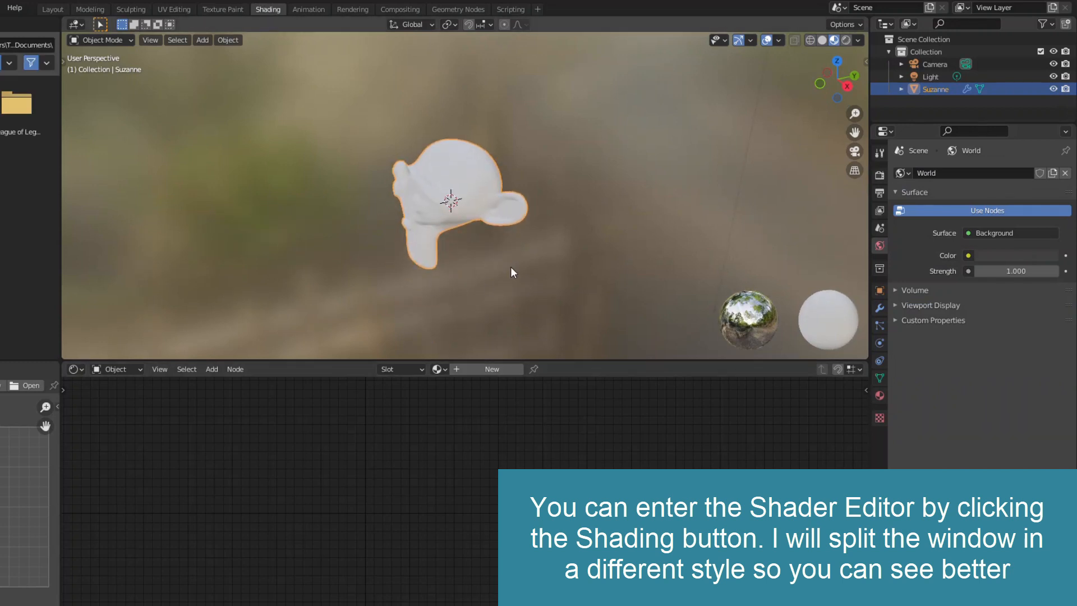
{"action": "left_click", "coordinate": [53, 10]}
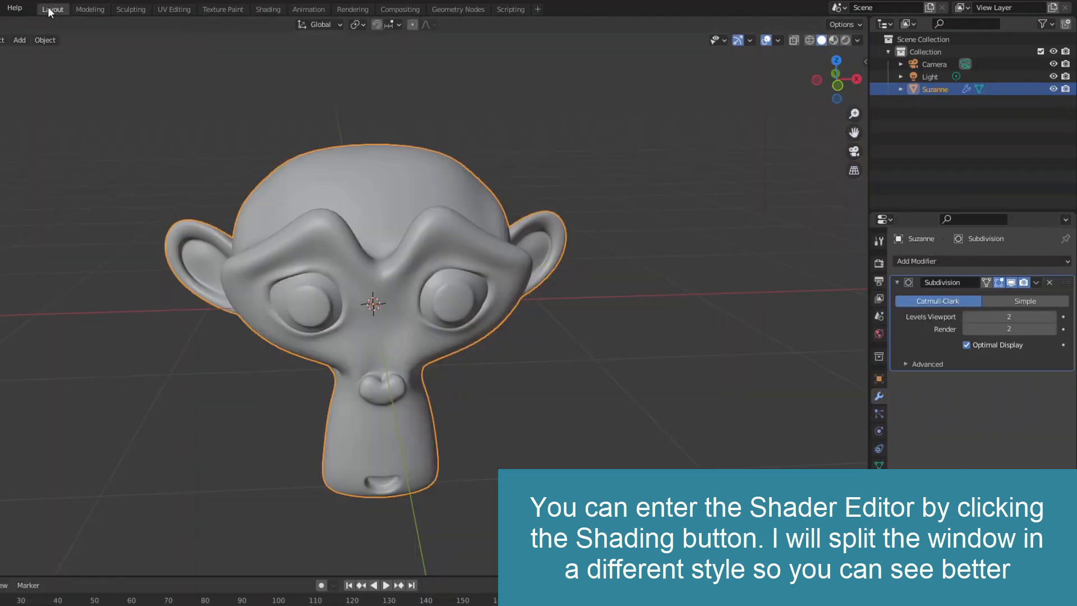
Turn the Outliner area into a second 3D Viewport and enlarge it, framing the monkey's face up close
{"action": "left_click", "coordinate": [882, 23]}
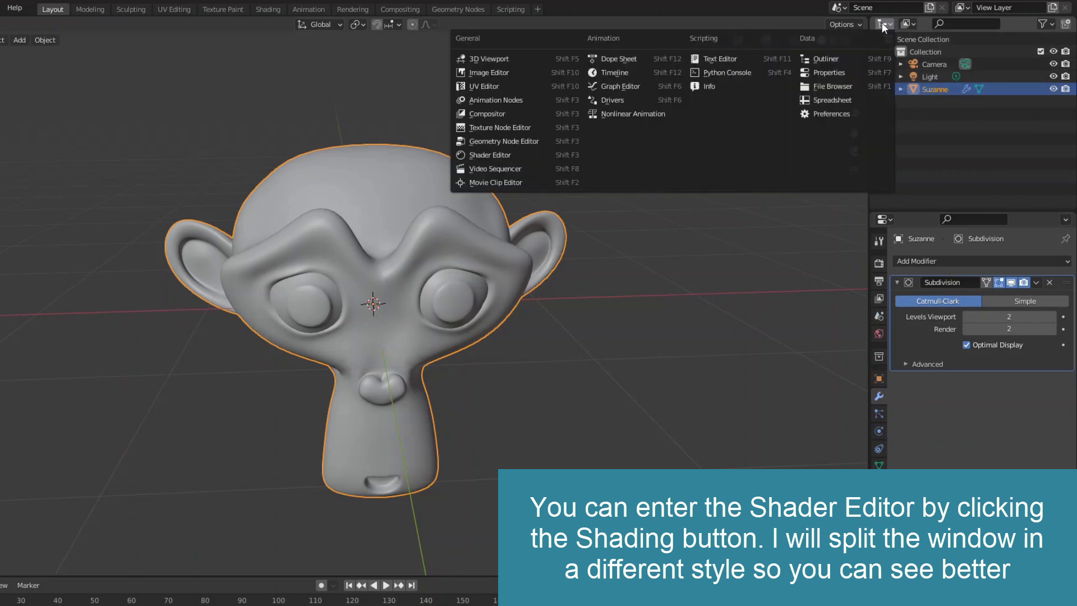
{"action": "left_click", "coordinate": [488, 62]}
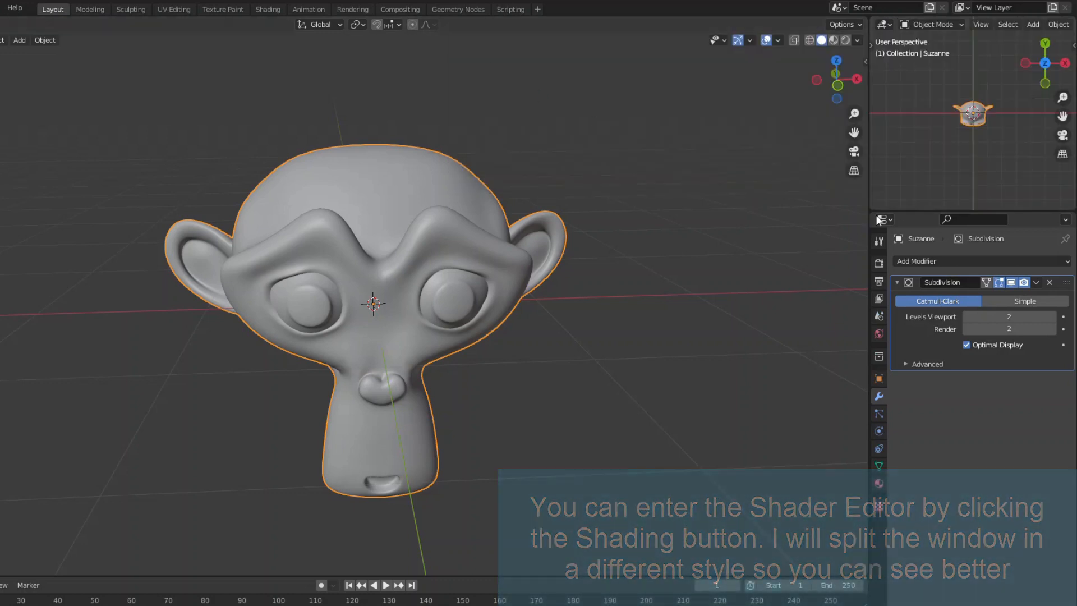
{"action": "left_click_drag", "start_coordinate": [868, 198], "coordinate": [690, 198]}
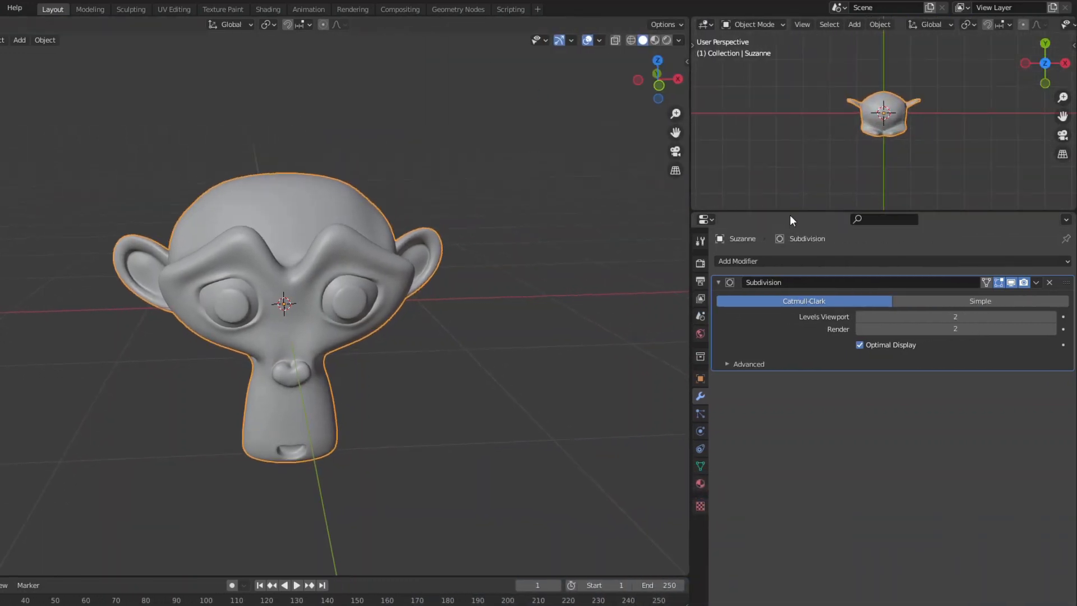
{"action": "left_click_drag", "start_coordinate": [790, 213], "coordinate": [791, 394]}
{"action": "middle_click_drag", "start_coordinate": [867, 305], "coordinate": [901, 171]}
{"action": "scroll", "coordinate": [898, 241], "scroll_direction": "up", "scroll_amount": 7}
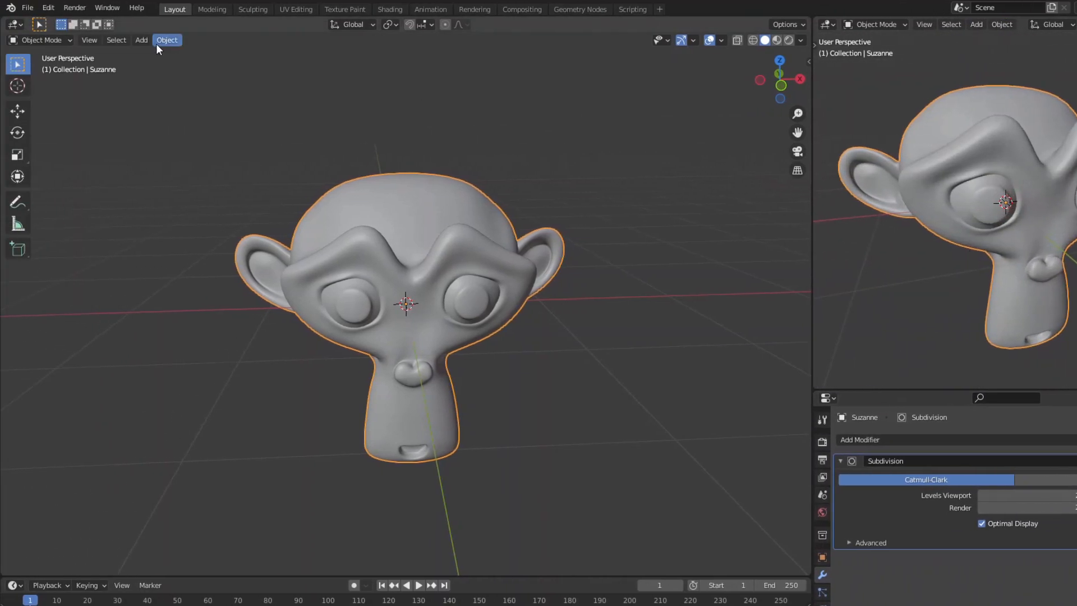
Change the large 3D Viewport to a Shader Editor and set the smaller viewport to Material Preview shading
{"action": "left_click", "coordinate": [12, 24]}
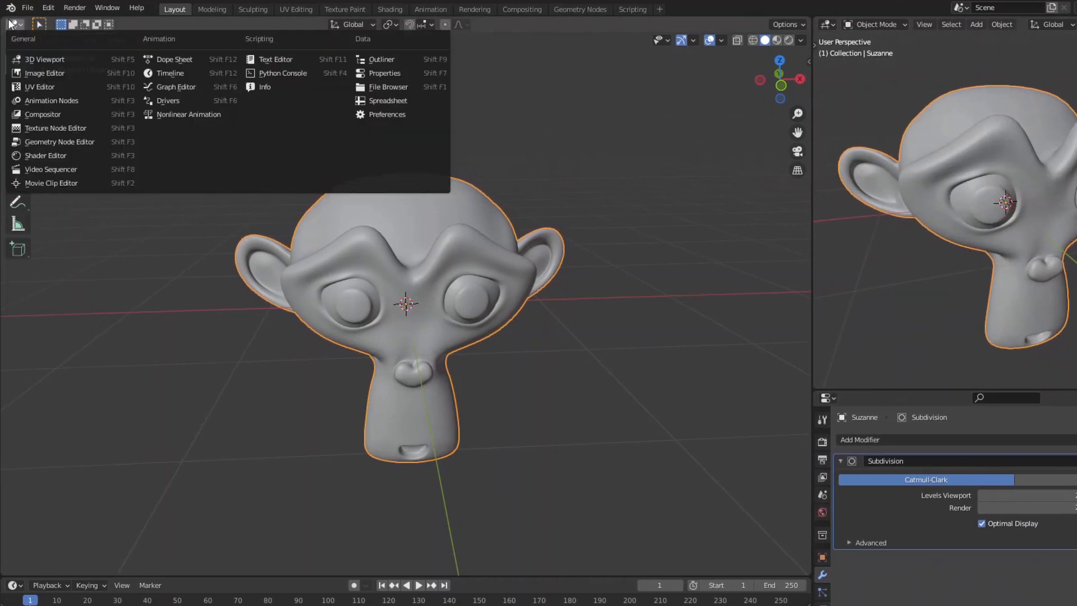
{"action": "left_click", "coordinate": [51, 153]}
{"action": "key", "text": "n"}
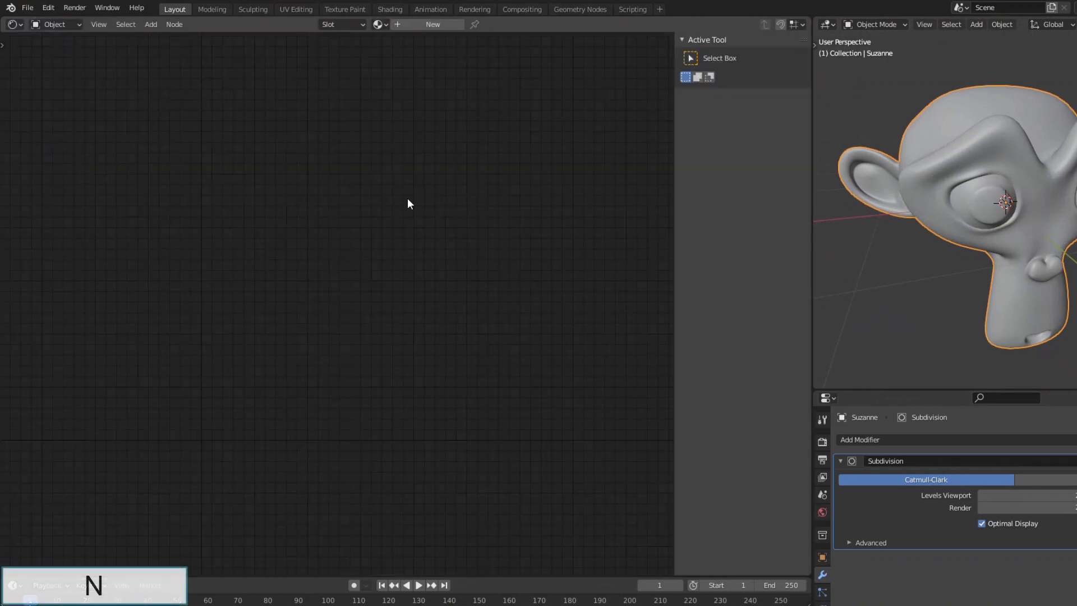
{"action": "key", "text": "n"}
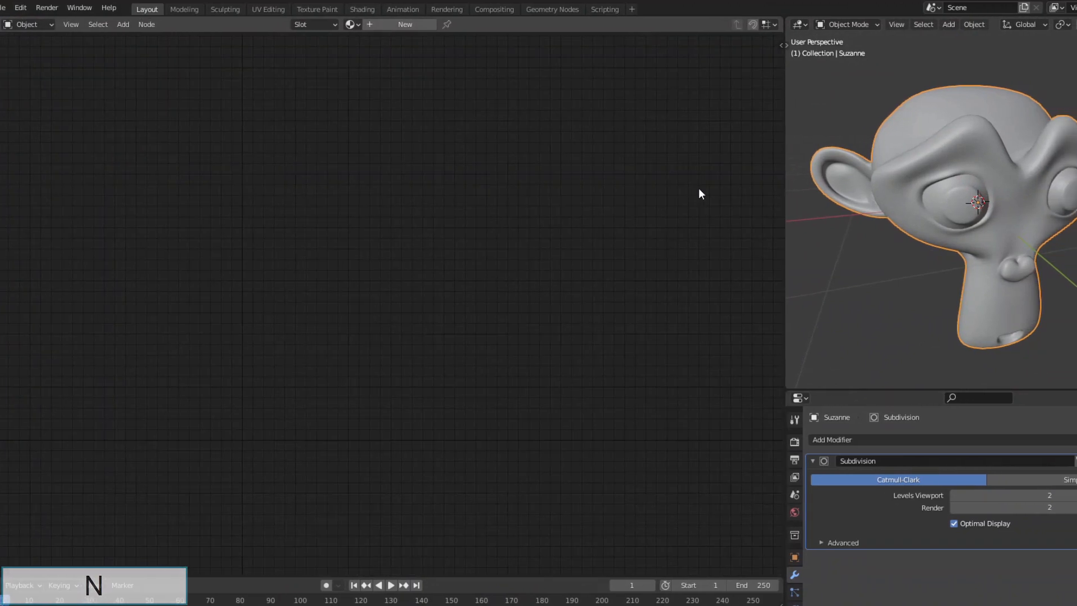
{"action": "scroll", "coordinate": [860, 25], "scroll_direction": "down", "scroll_amount": 5}
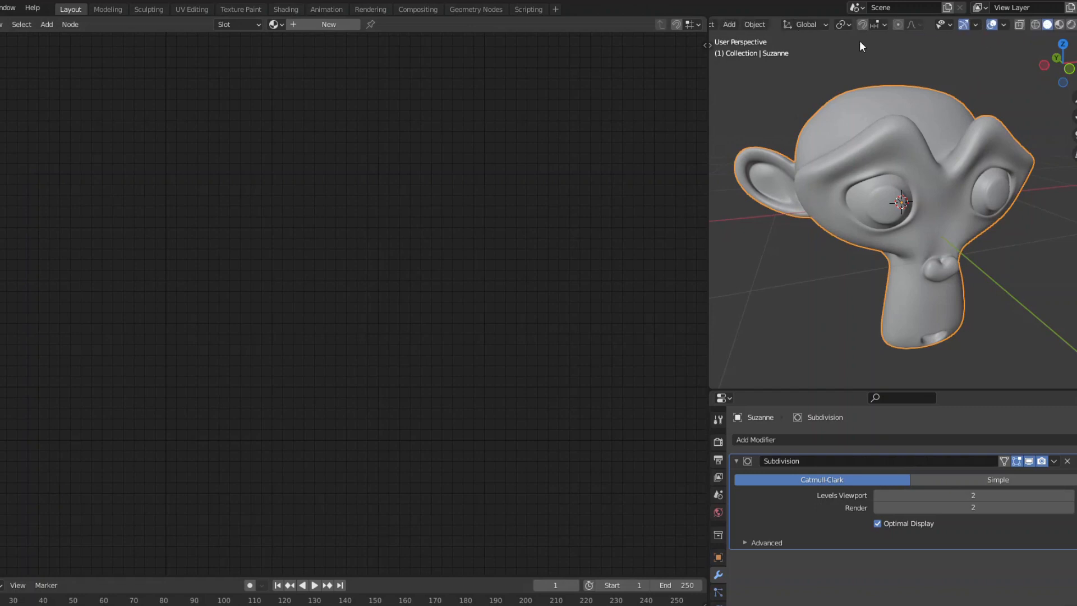
{"action": "left_click", "coordinate": [1059, 25]}
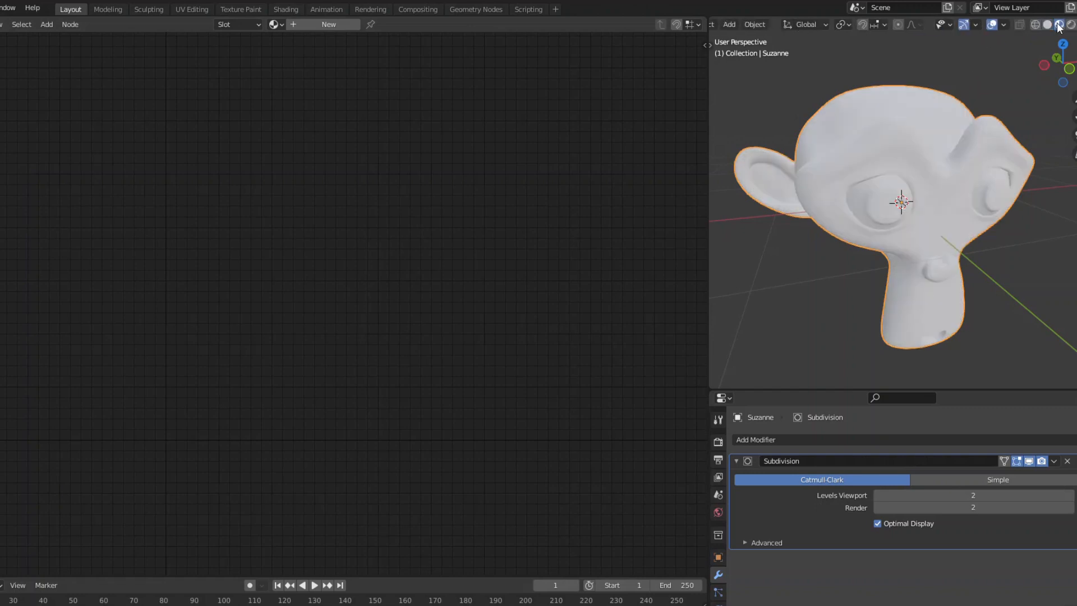
Create a new material for the monkey and move its Principled BSDF node well away from the Material Output
{"action": "left_click", "coordinate": [306, 25]}
{"action": "left_click_drag", "start_coordinate": [257, 292], "coordinate": [66, 360]}
Give the Principled BSDF an orange base color and a roughness of 0.141
{"action": "left_click", "coordinate": [71, 414]}
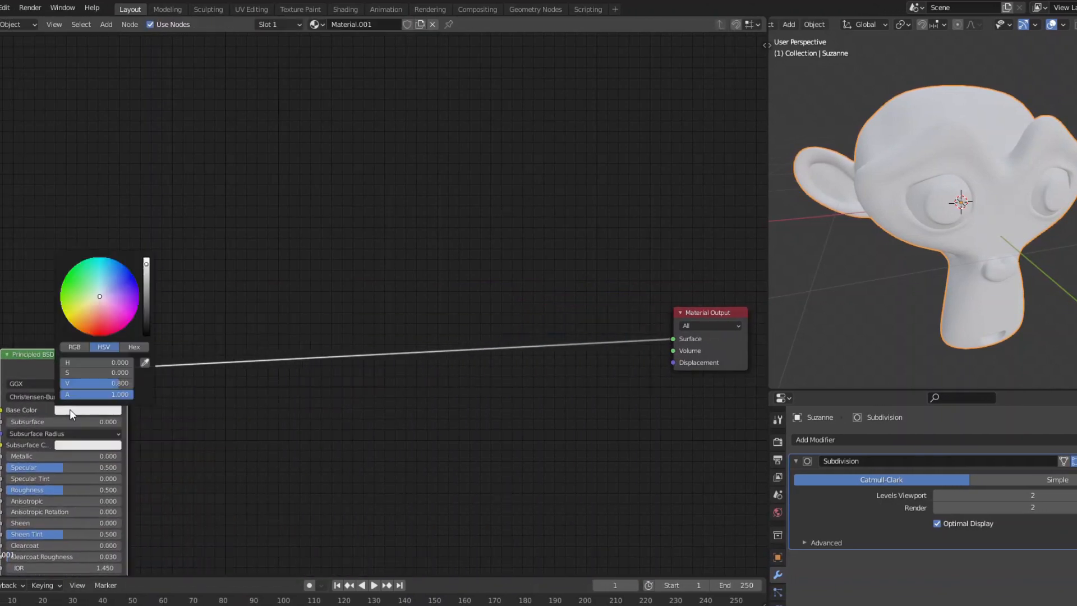
{"action": "left_click", "coordinate": [99, 321]}
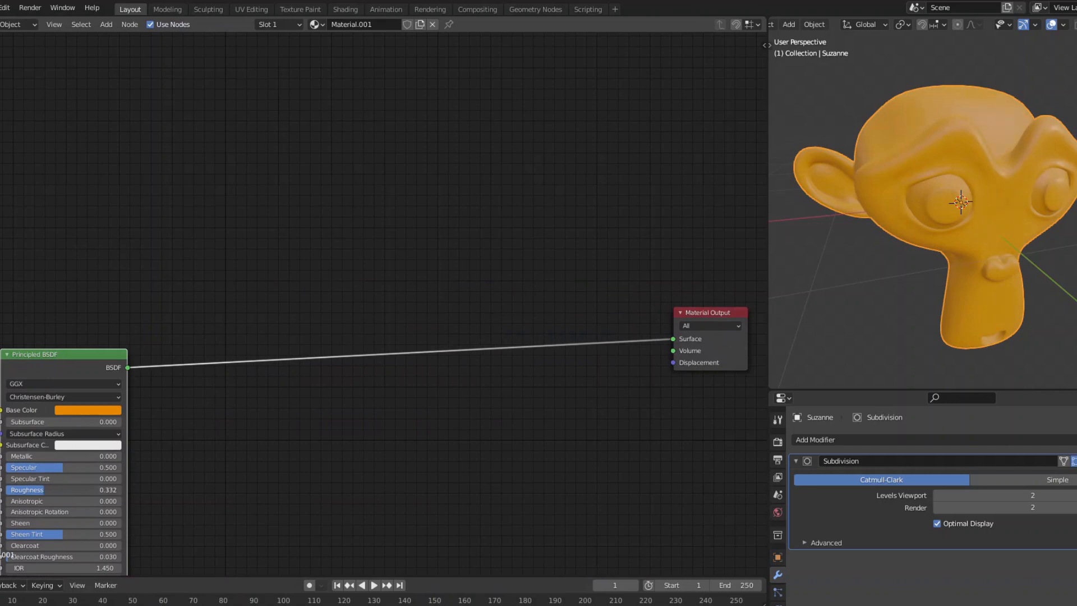
{"action": "left_click_drag", "start_coordinate": [26, 490], "coordinate": [23, 490]}
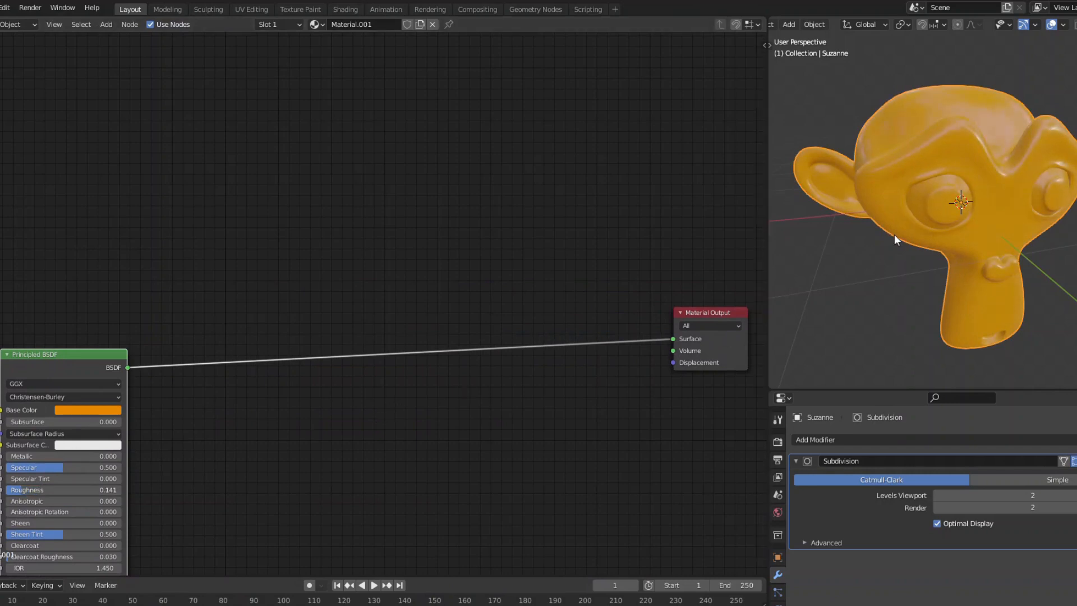
{"action": "middle_click_drag", "start_coordinate": [894, 234], "coordinate": [815, 301]}
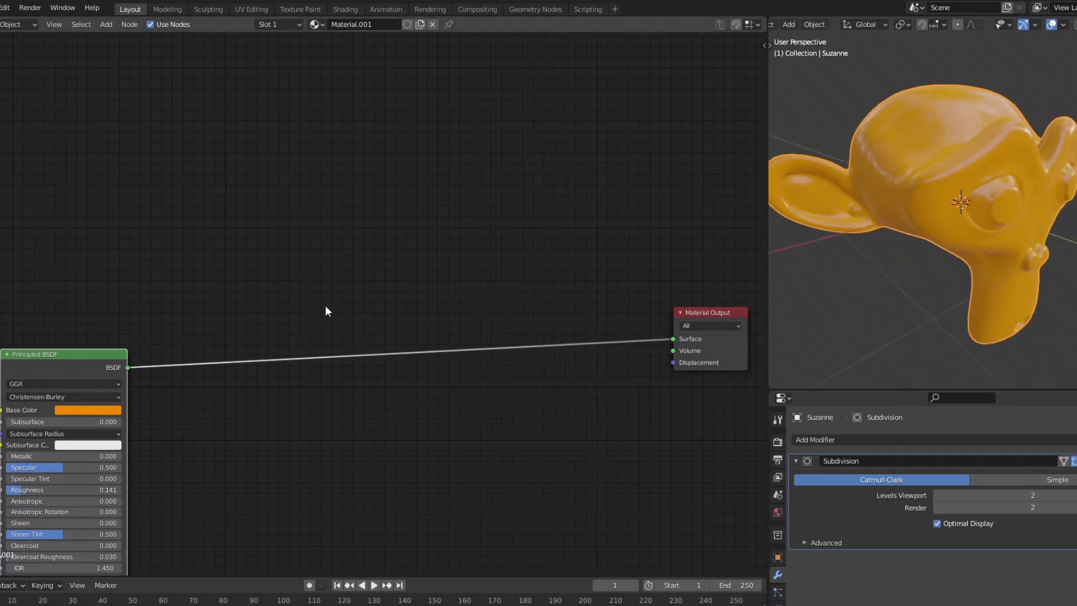
Add a Mix Shader node on the link between the Principled BSDF and the Material Output
{"action": "left_click", "coordinate": [106, 24]}
{"action": "left_click", "coordinate": [118, 39]}
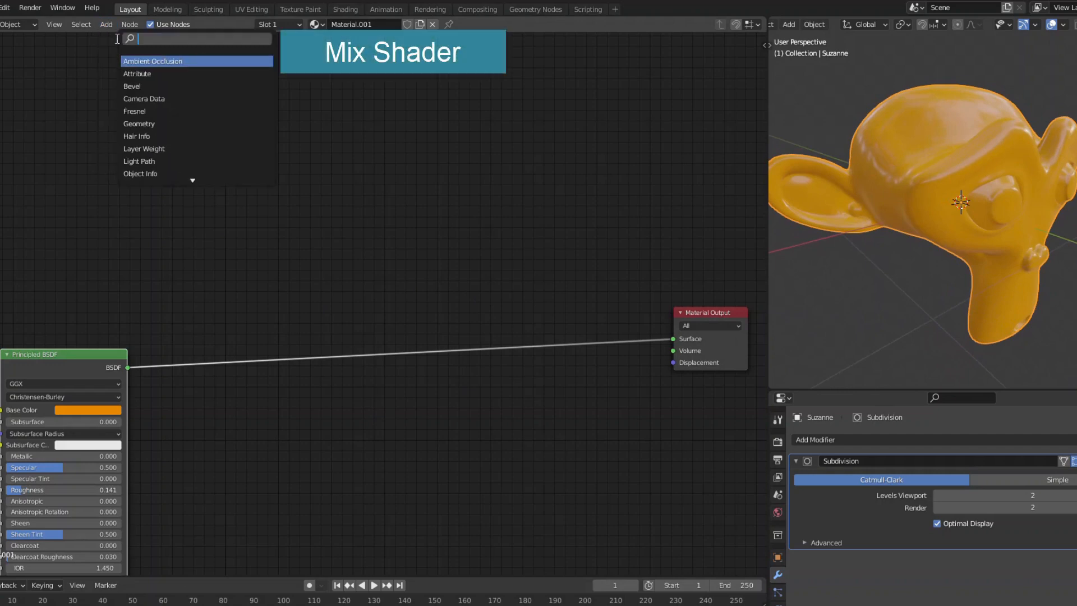
{"action": "type", "text": "mix"}
{"action": "left_click", "coordinate": [147, 74]}
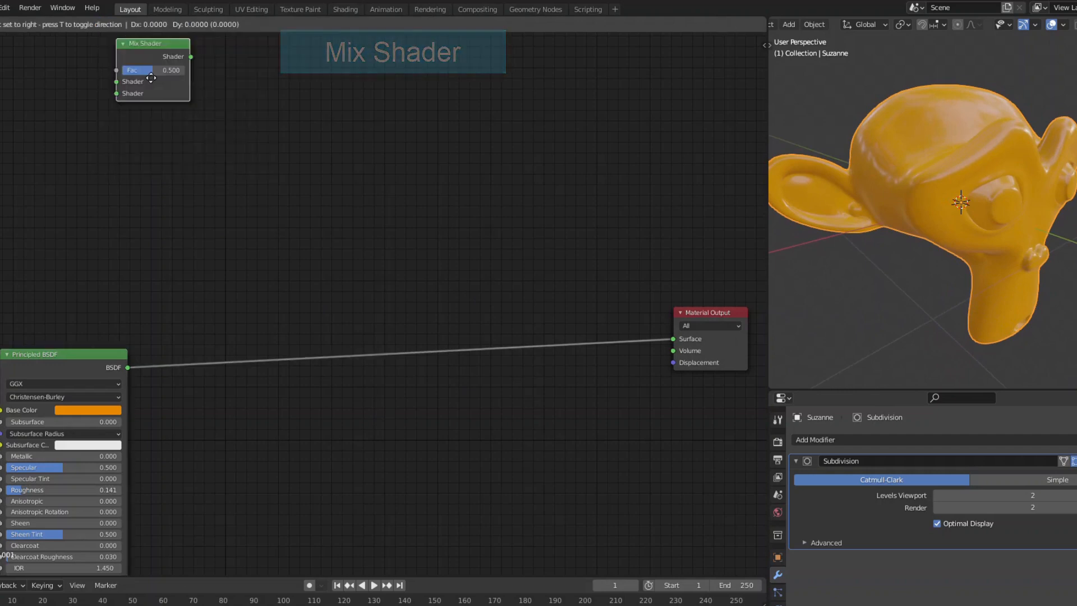
{"action": "left_click", "coordinate": [686, 410]}
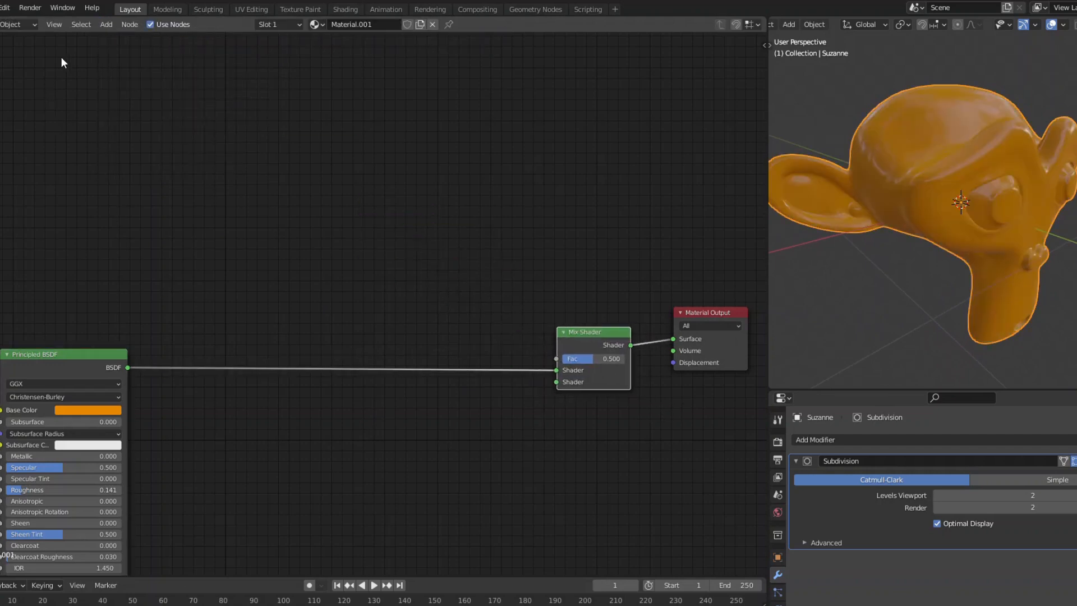
Add a second Principled BSDF node below the link and connect it to the Mix Shader's second Shader input
{"action": "left_click", "coordinate": [106, 24]}
{"action": "left_click", "coordinate": [117, 39]}
{"action": "type", "text": "Prin"}
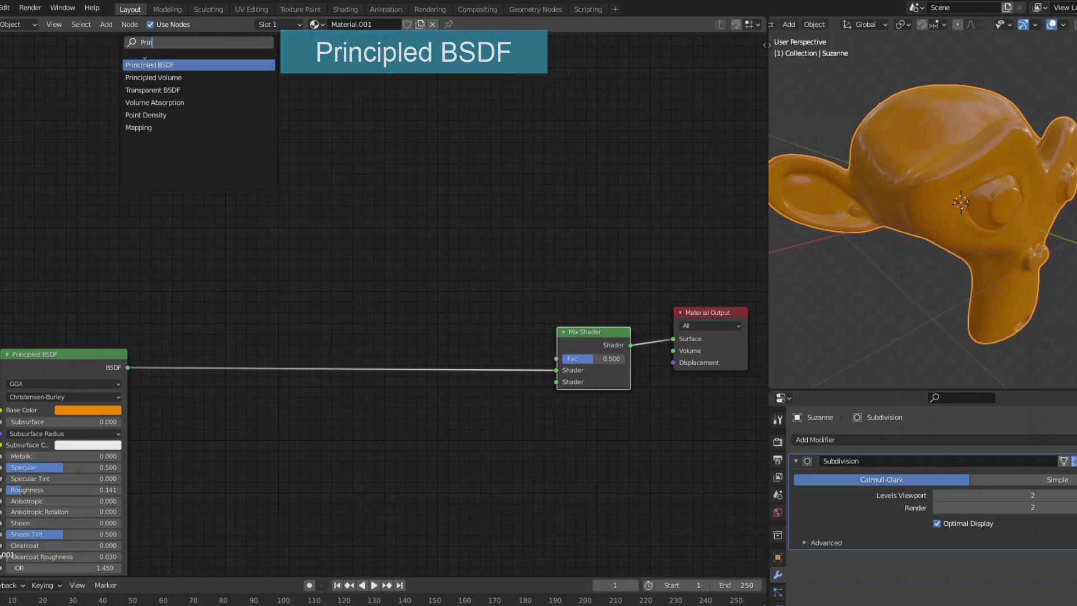
{"action": "key", "text": "Return"}
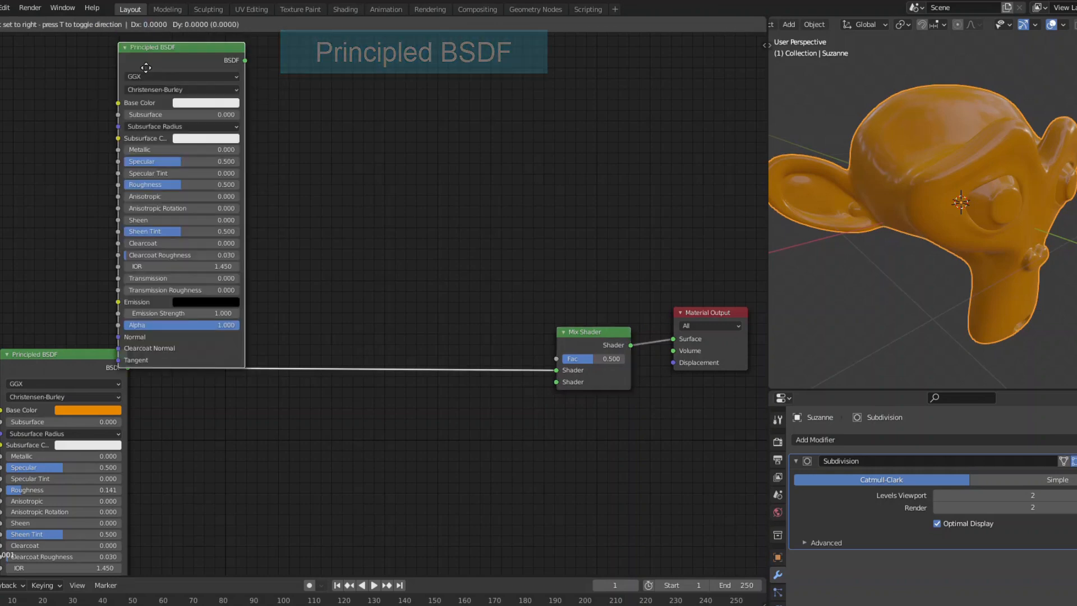
{"action": "left_click", "coordinate": [482, 447]}
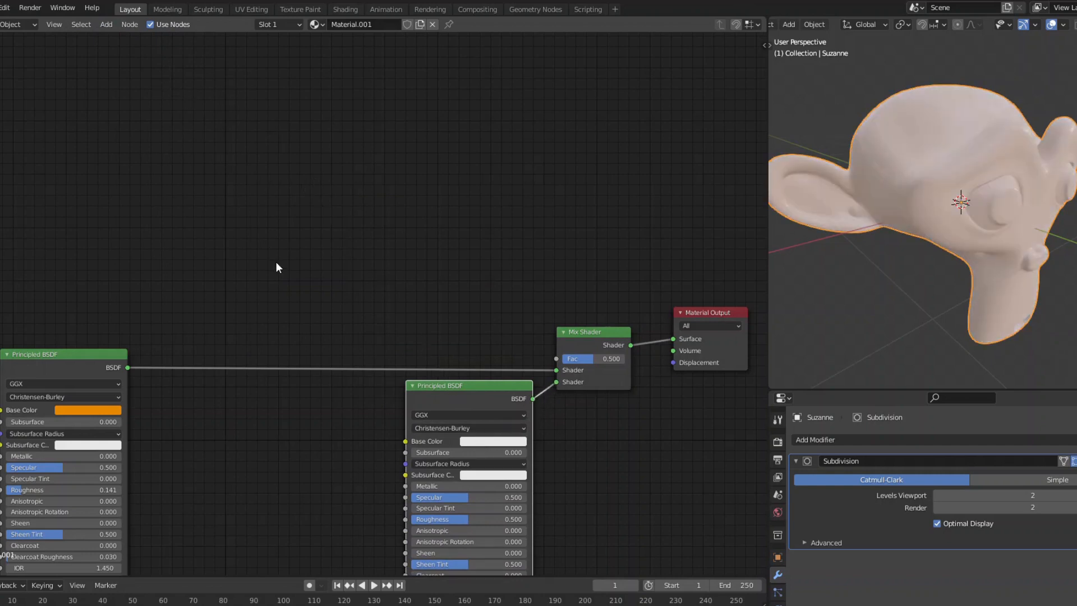
Add a Mapping node above the orange Principled BSDF
{"action": "scroll", "coordinate": [276, 263], "scroll_direction": "down", "scroll_amount": 1}
{"action": "middle_click_drag", "start_coordinate": [298, 315], "coordinate": [314, 271]}
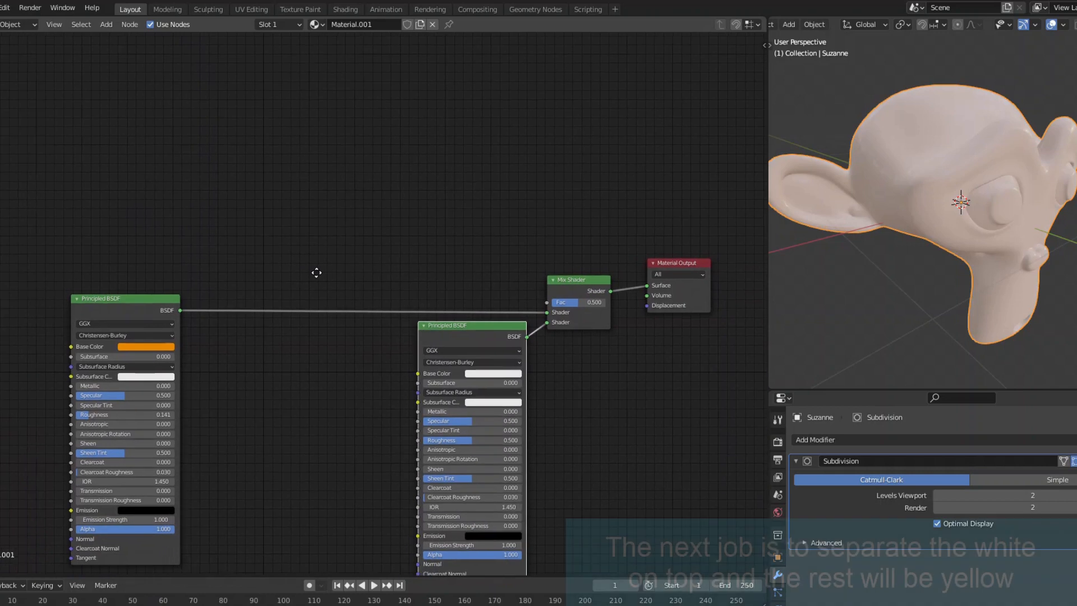
{"action": "left_click", "coordinate": [111, 26]}
{"action": "left_click", "coordinate": [119, 42]}
{"action": "type", "text": "map"}
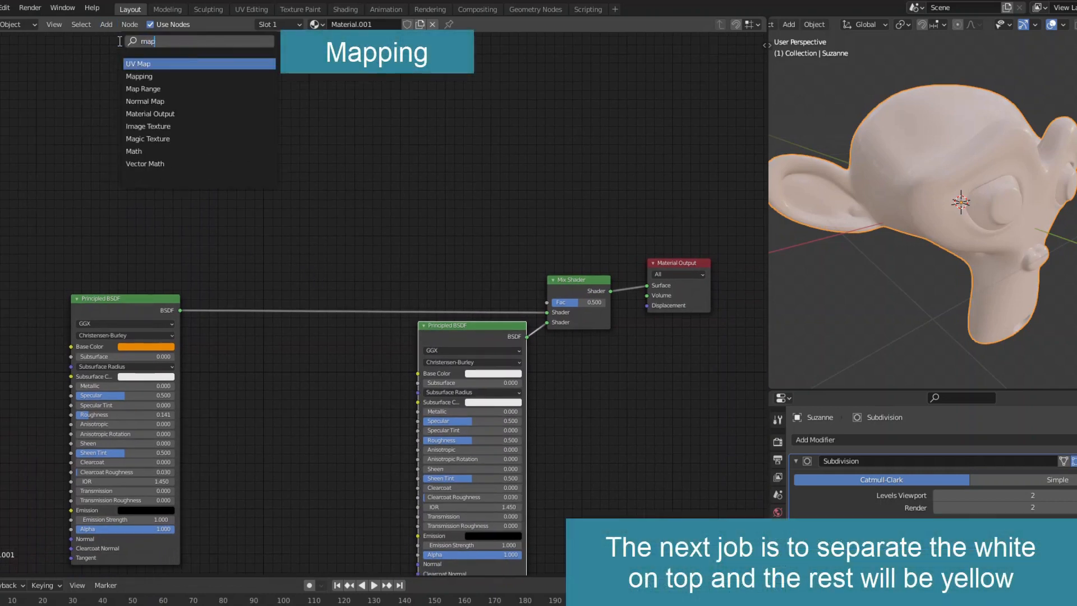
{"action": "left_click", "coordinate": [139, 77]}
{"action": "left_click", "coordinate": [112, 66]}
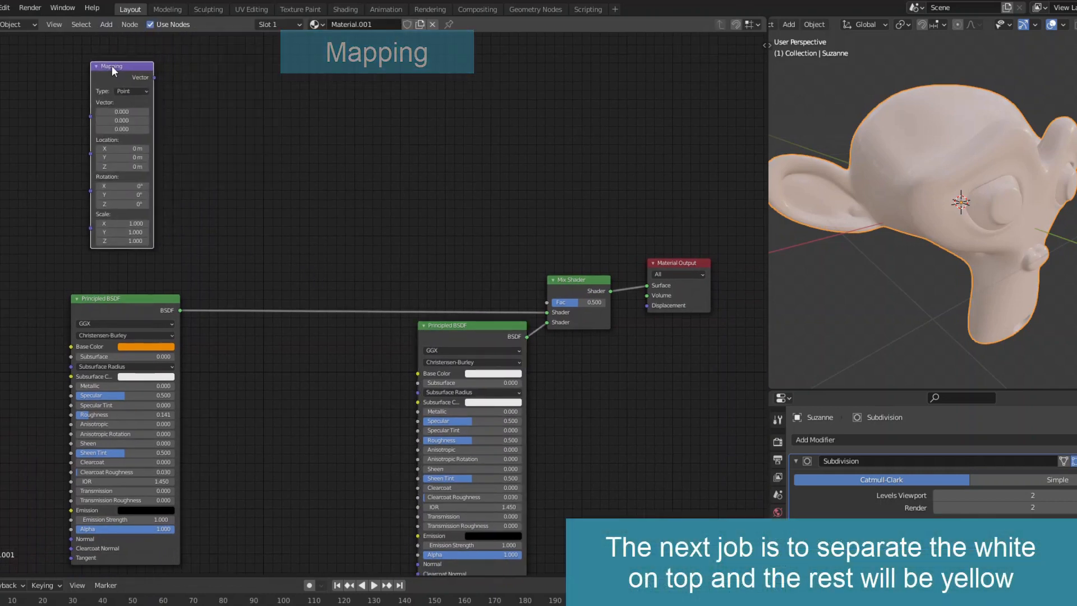
Add a Texture Coordinate node just before the Mapping node
{"action": "left_click", "coordinate": [105, 24]}
{"action": "left_click", "coordinate": [119, 40]}
{"action": "type", "text": "coo"}
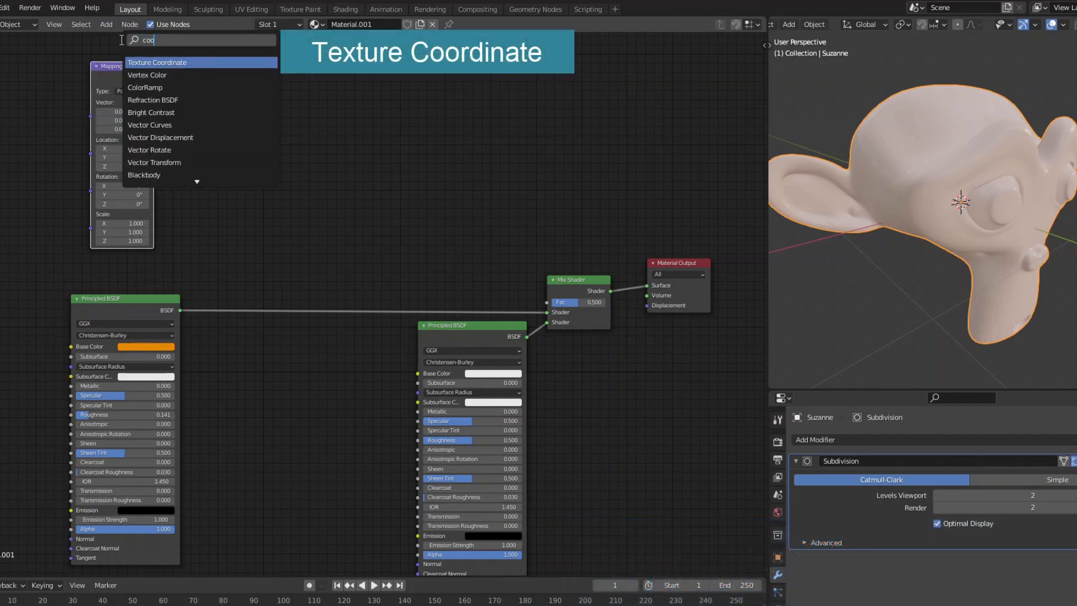
{"action": "left_click", "coordinate": [162, 64]}
{"action": "left_click", "coordinate": [50, 106]}
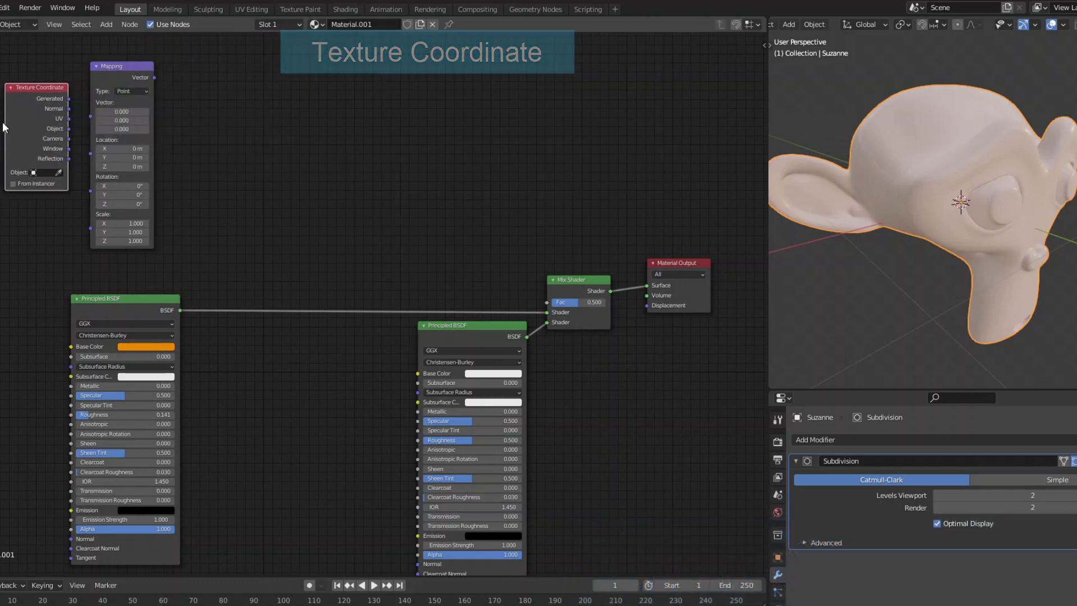
Connect the Texture Coordinate's Normal output to the Mapping node's Vector input and the Mapping output to the Mix Shader's Fac
{"action": "left_click_drag", "start_coordinate": [90, 118], "coordinate": [90, 118]}
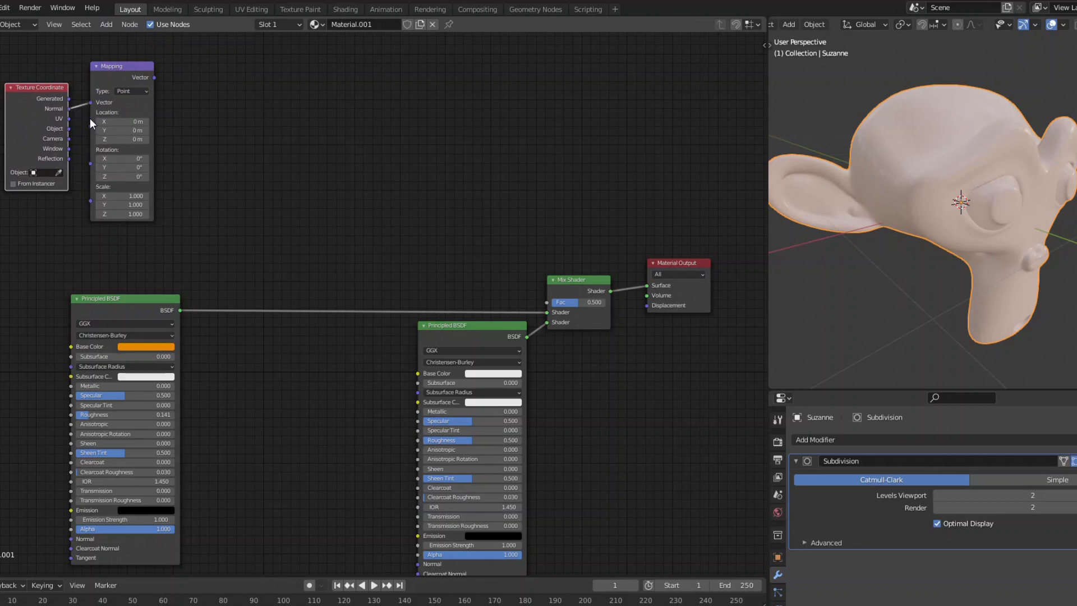
{"action": "left_click_drag", "start_coordinate": [155, 78], "coordinate": [547, 303]}
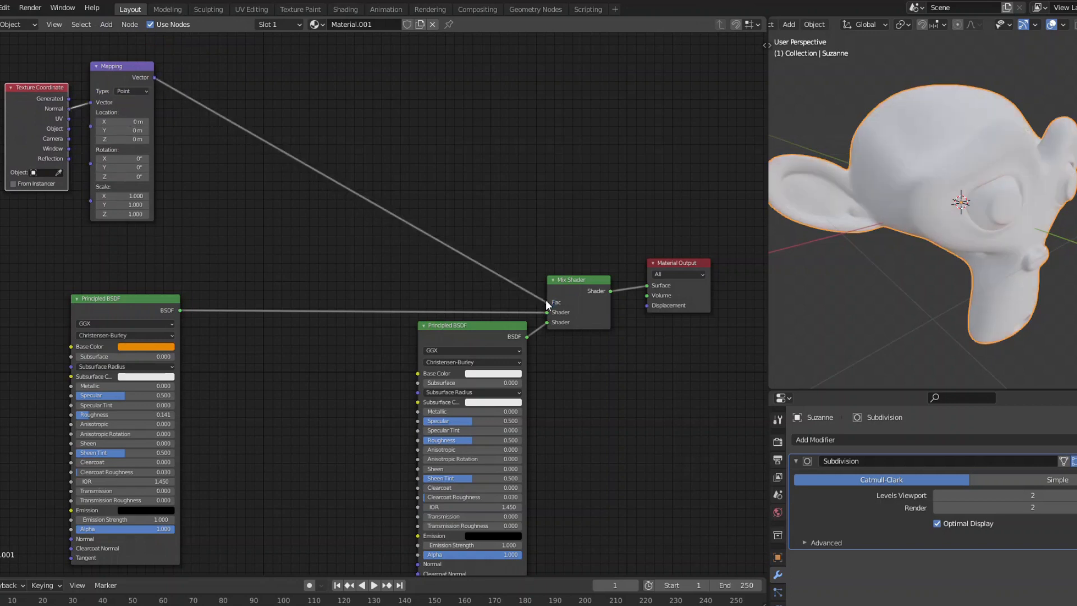
Insert a Separate XYZ node between Mapping and Mix Shader, and connect its Z output to the Mix Shader's Fac
{"action": "left_click", "coordinate": [106, 24]}
{"action": "left_click", "coordinate": [125, 37]}
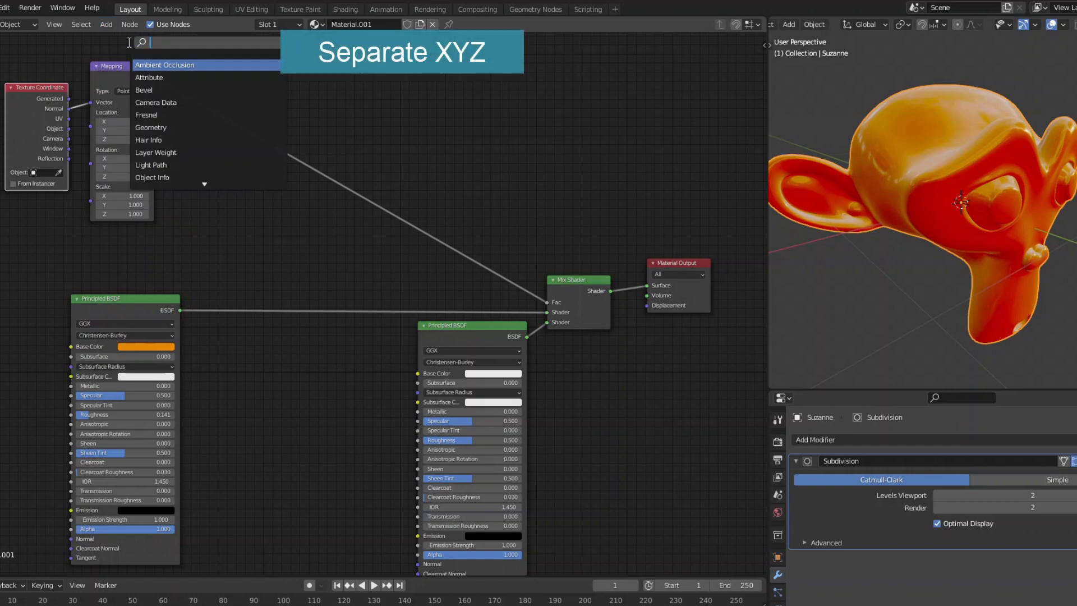
{"action": "type", "text": "sep"}
{"action": "left_click", "coordinate": [156, 90]}
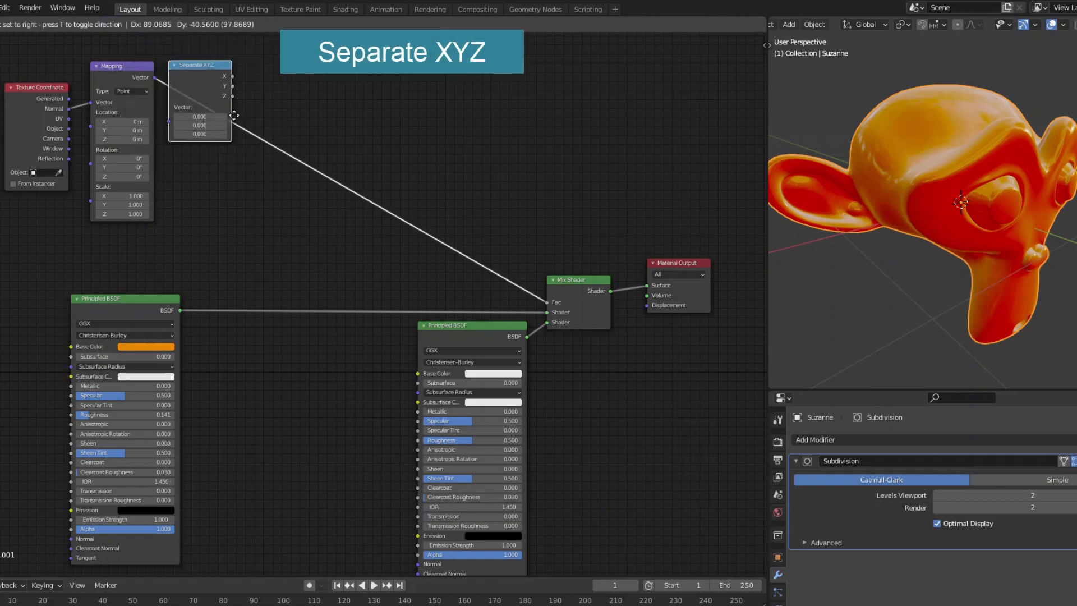
{"action": "left_click", "coordinate": [260, 130]}
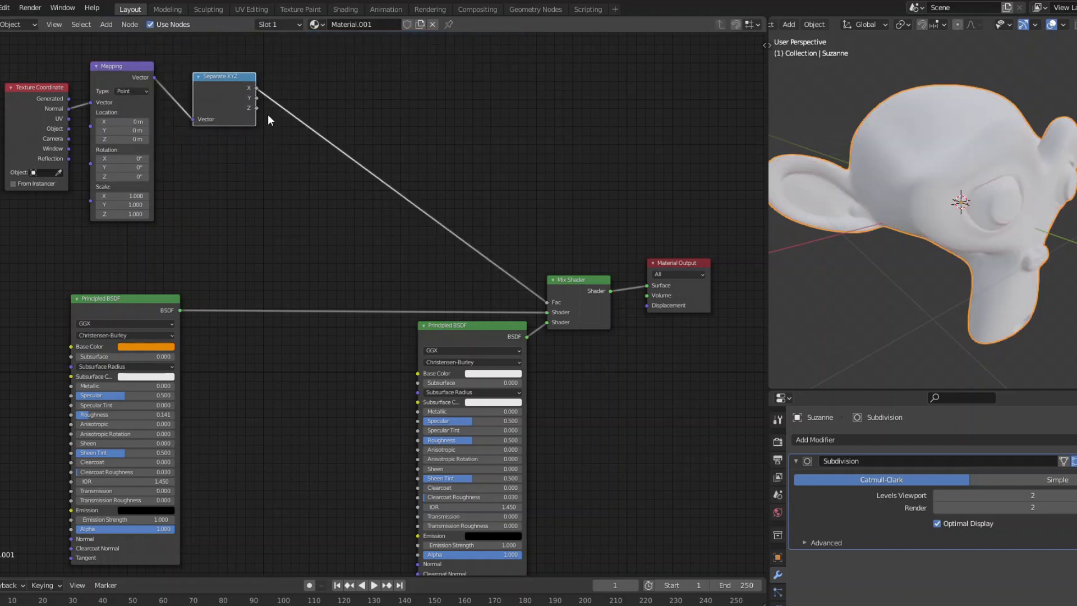
{"action": "left_click_drag", "start_coordinate": [257, 109], "coordinate": [548, 302]}
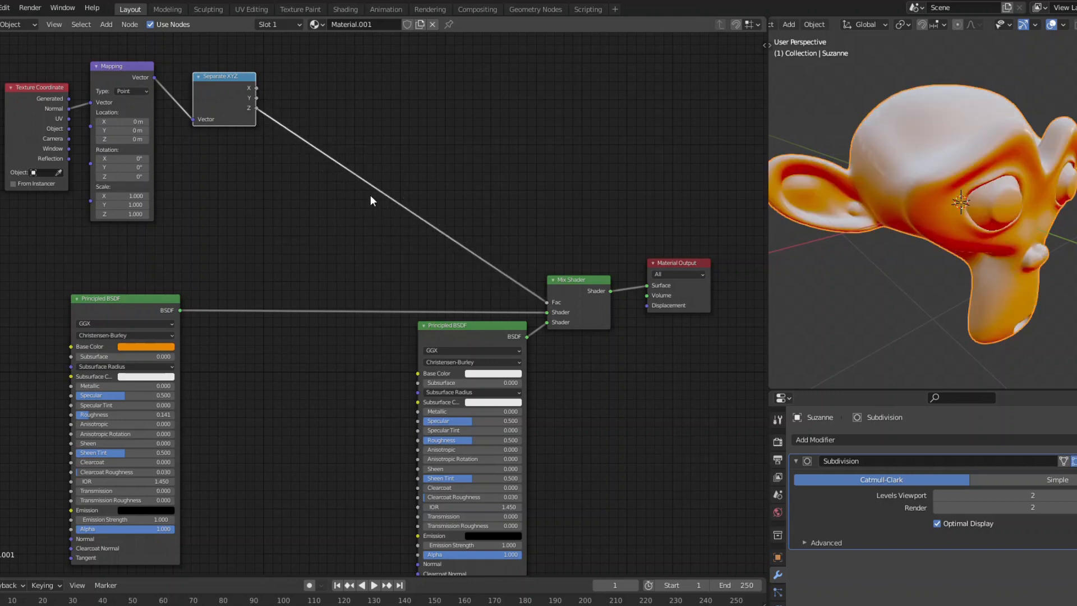
Insert a ColorRamp node between Separate XYZ and Mix Shader, moving its black stop inward and its white stop to 0.800
{"action": "mouse_move", "coordinate": [1063, 210]}
{"action": "middle_mouse_down"}
{"action": "mouse_move", "coordinate": [947, 210]}
{"action": "mouse_move", "coordinate": [1075, 211]}
{"action": "middle_mouse_up"}
{"action": "left_click", "coordinate": [106, 24]}
{"action": "left_click", "coordinate": [113, 36]}
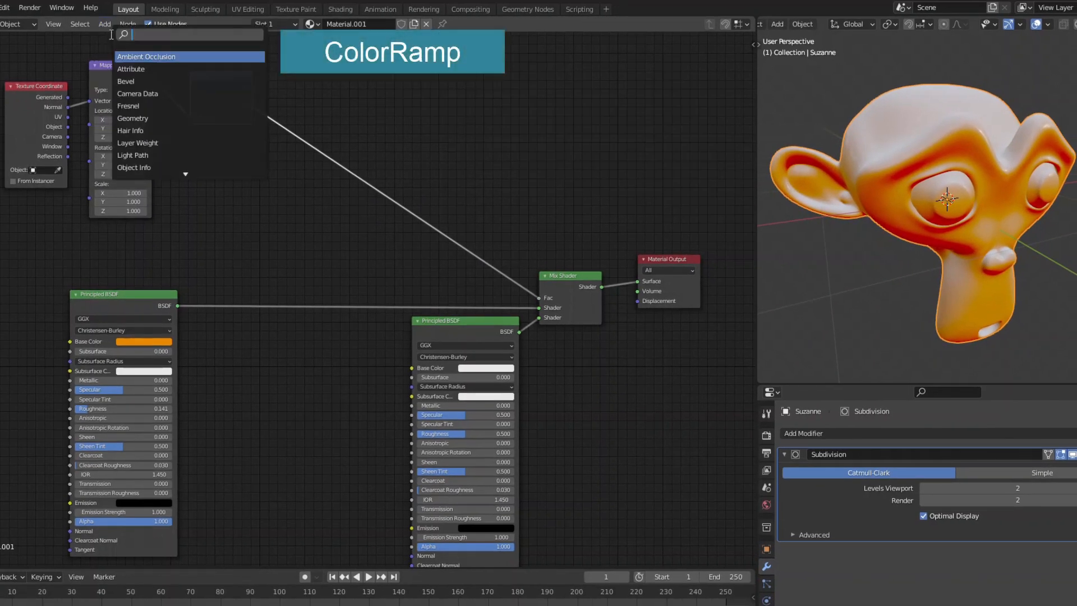
{"action": "type", "text": "colo"}
{"action": "left_click", "coordinate": [133, 56]}
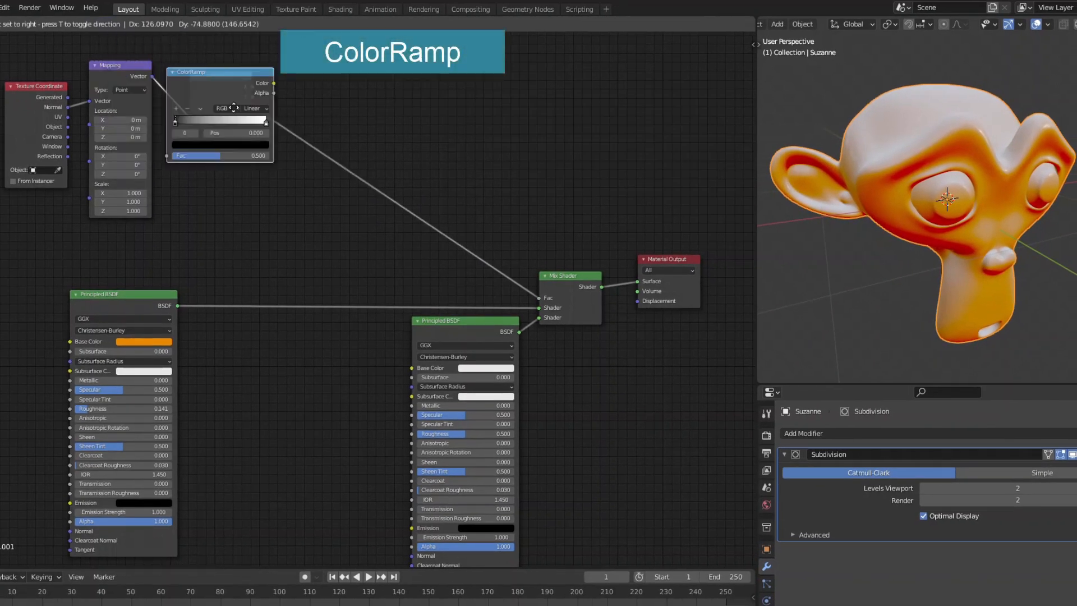
{"action": "left_click", "coordinate": [439, 115]}
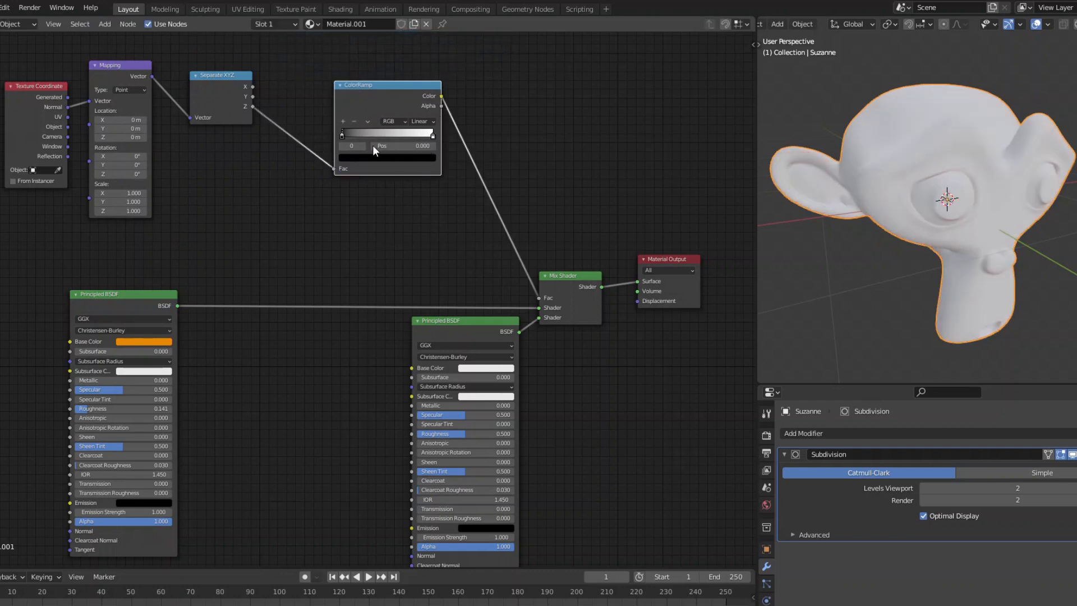
{"action": "left_click_drag", "start_coordinate": [345, 133], "coordinate": [414, 136]}
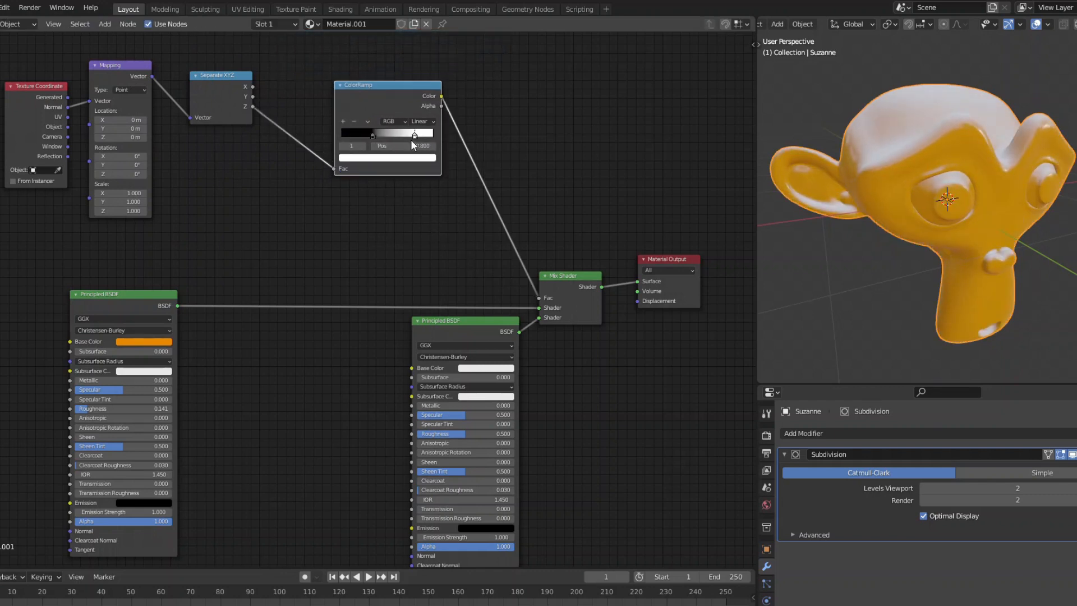
Insert a MixRGB node on the link between Separate XYZ and ColorRamp
{"action": "middle_click_drag", "start_coordinate": [917, 224], "coordinate": [973, 230]}
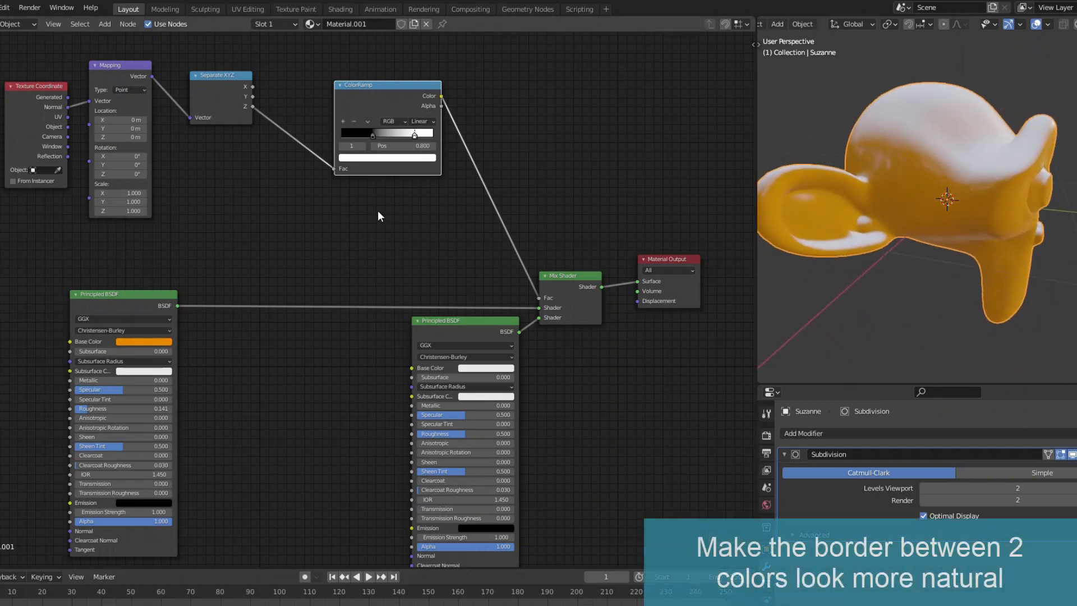
{"action": "left_click", "coordinate": [106, 25]}
{"action": "type", "text": "mi"}
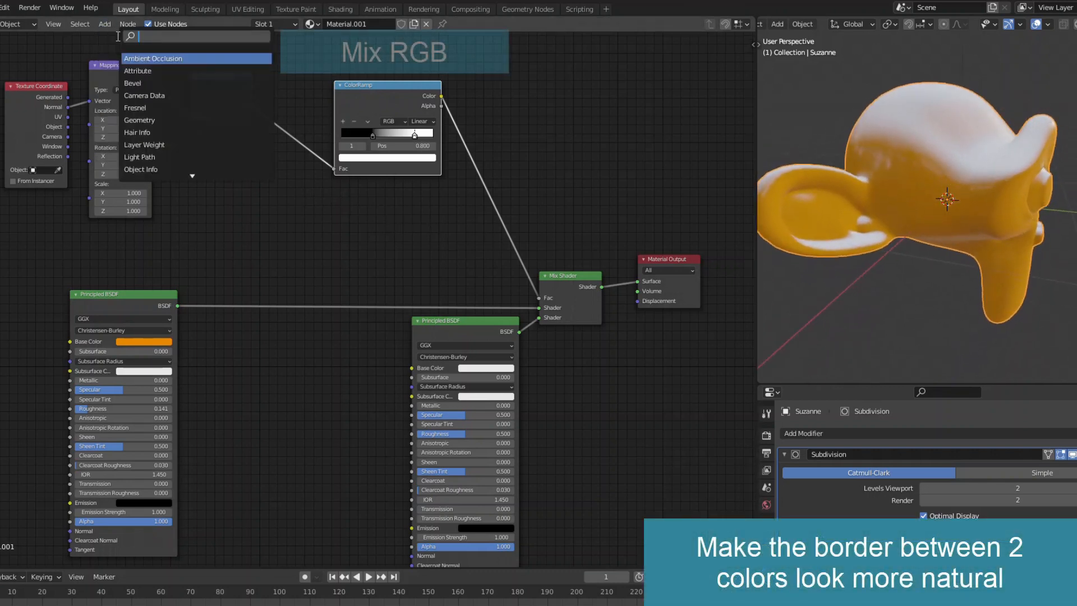
{"action": "type", "text": "x"}
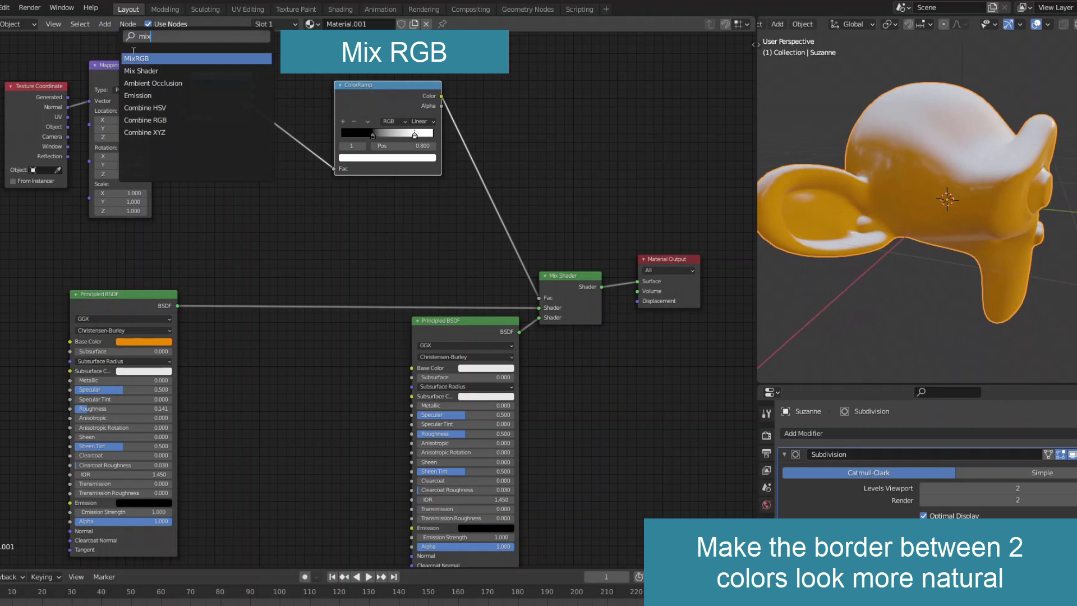
{"action": "left_click", "coordinate": [135, 59]}
{"action": "left_click", "coordinate": [335, 139]}
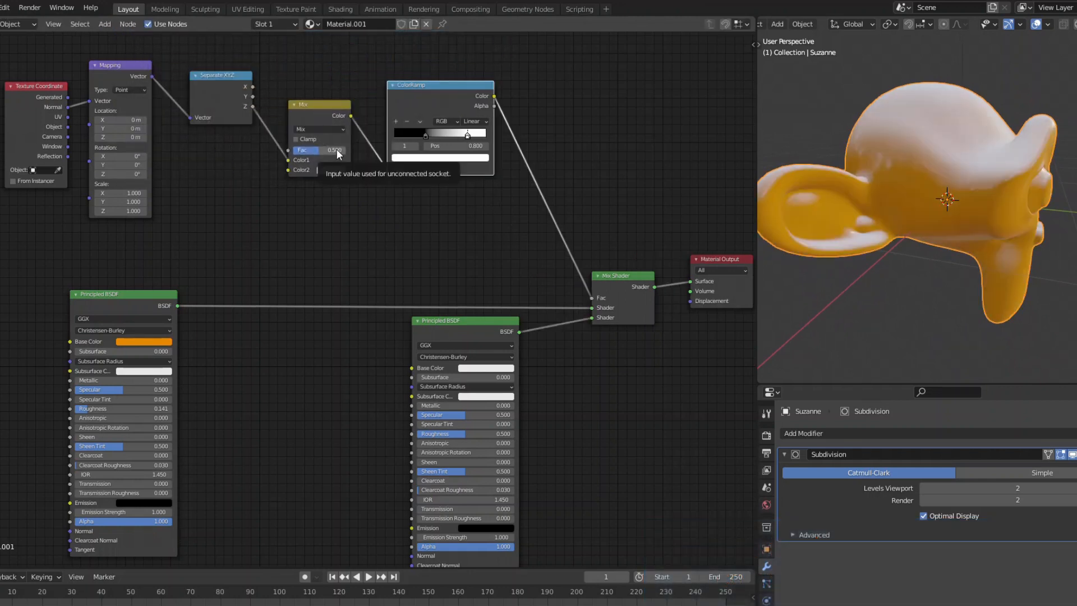
Add a Noise Texture node with its Color feeding the MixRGB node's Color2, and raise the MixRGB Fac to 1.000
{"action": "left_click", "coordinate": [105, 24]}
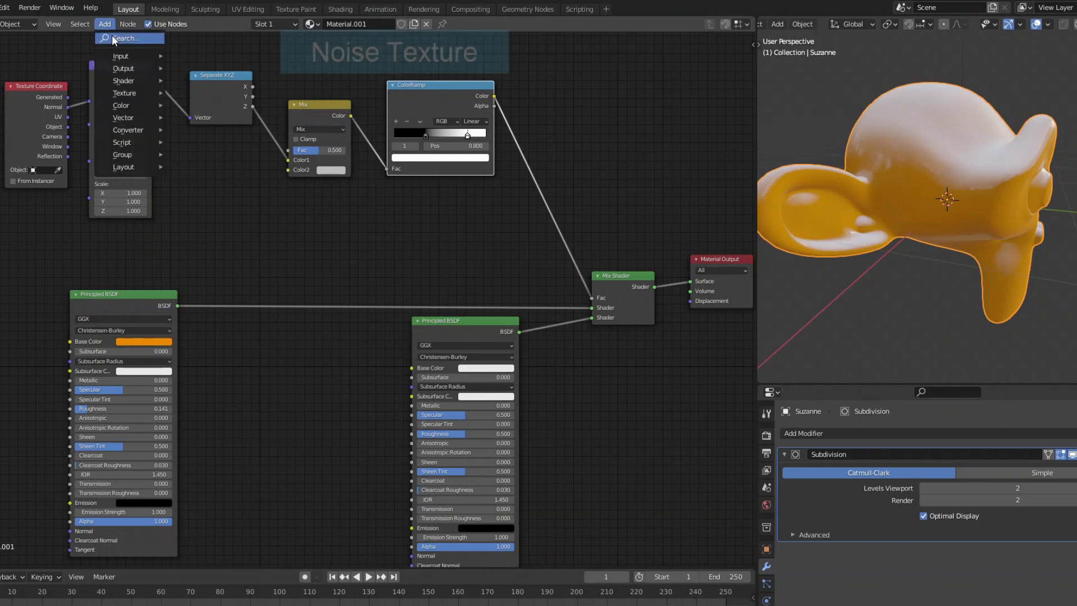
{"action": "type", "text": "noi"}
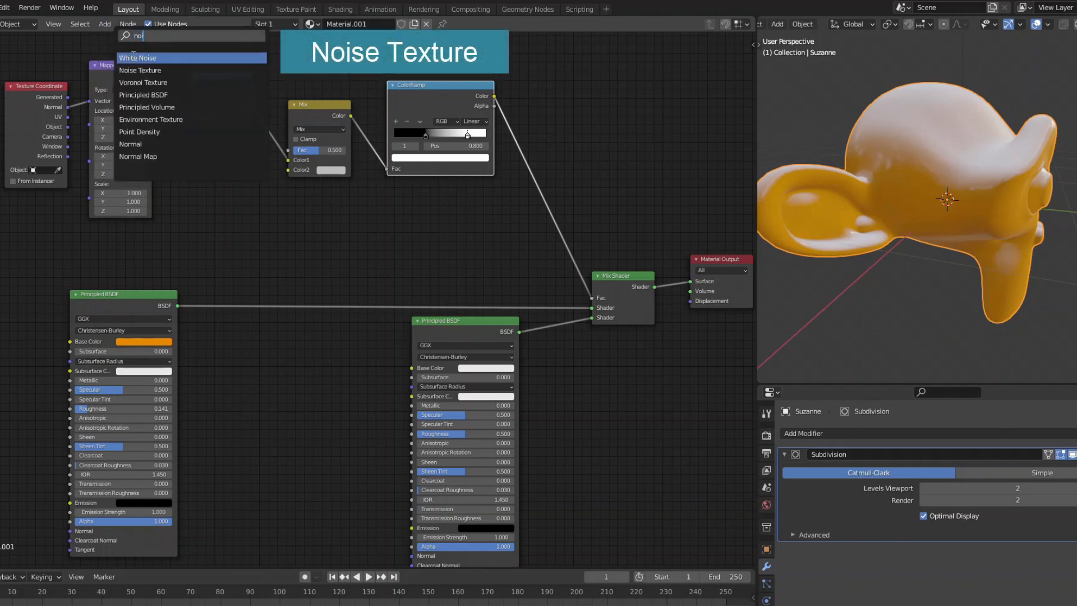
{"action": "left_click", "coordinate": [141, 70]}
{"action": "left_click", "coordinate": [209, 234]}
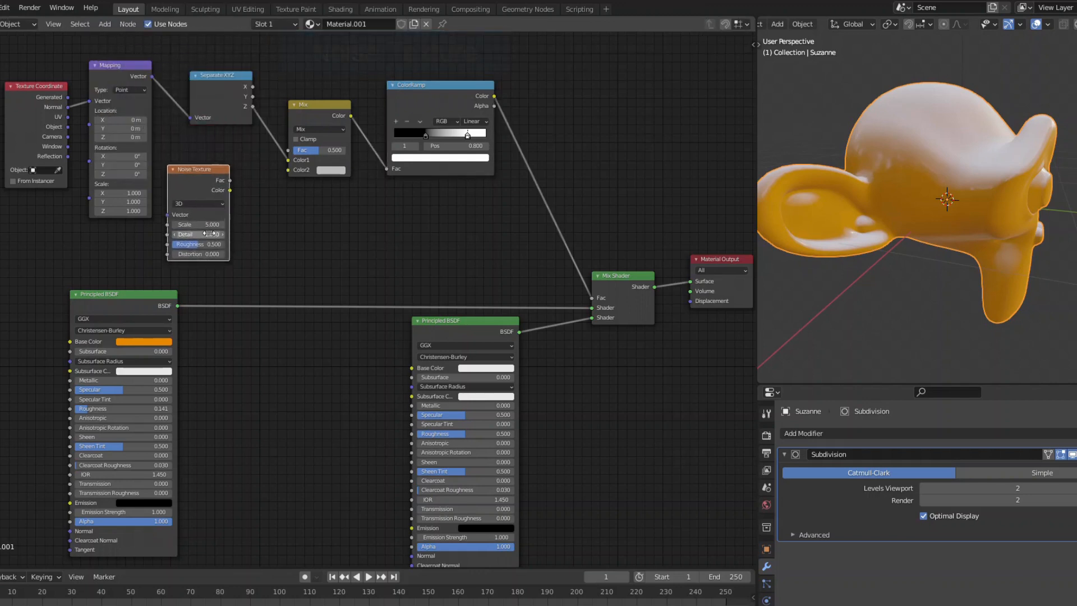
{"action": "left_click_drag", "start_coordinate": [230, 190], "coordinate": [344, 150]}
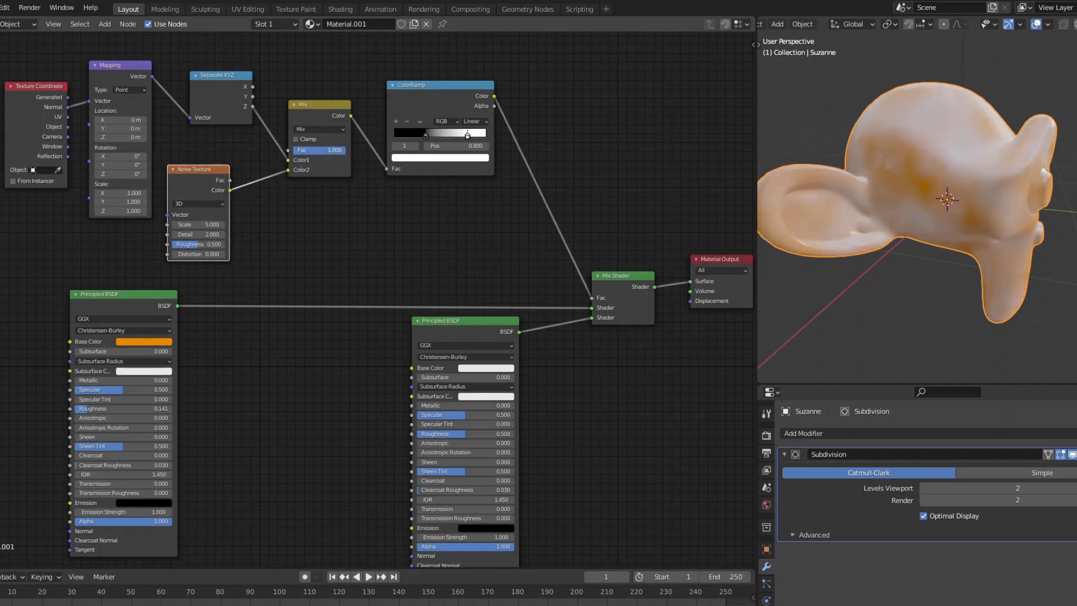
Set the Noise Texture's Scale to 16.500 and the MixRGB node's Fac to 0.492
{"action": "middle_click_drag", "start_coordinate": [938, 240], "coordinate": [962, 243]}
{"action": "scroll", "coordinate": [893, 239], "scroll_direction": "up", "scroll_amount": 1}
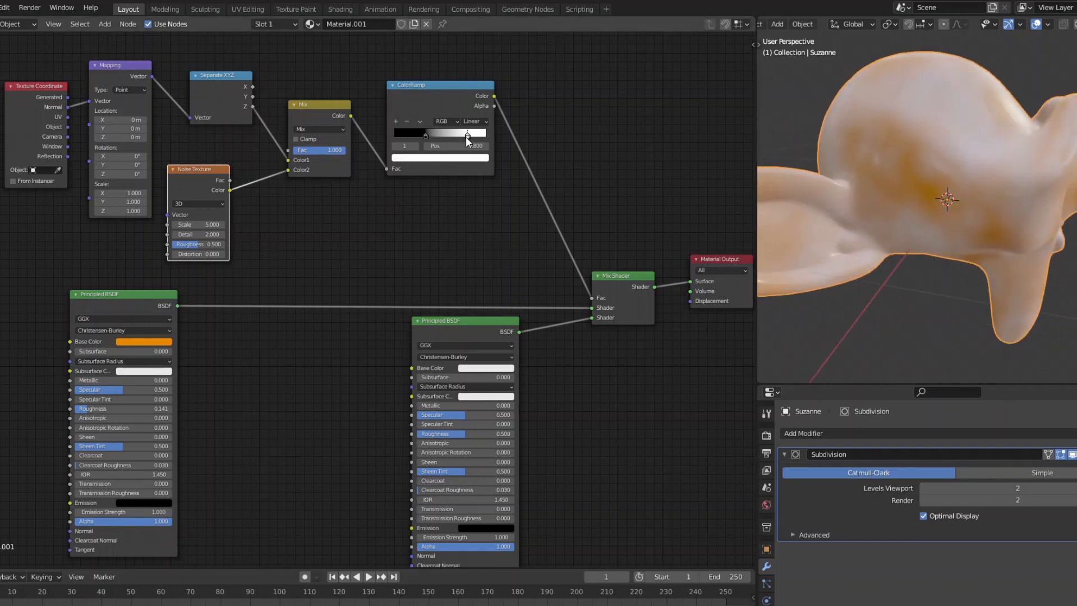
{"action": "left_click_drag", "start_coordinate": [205, 224], "coordinate": [249, 225]}
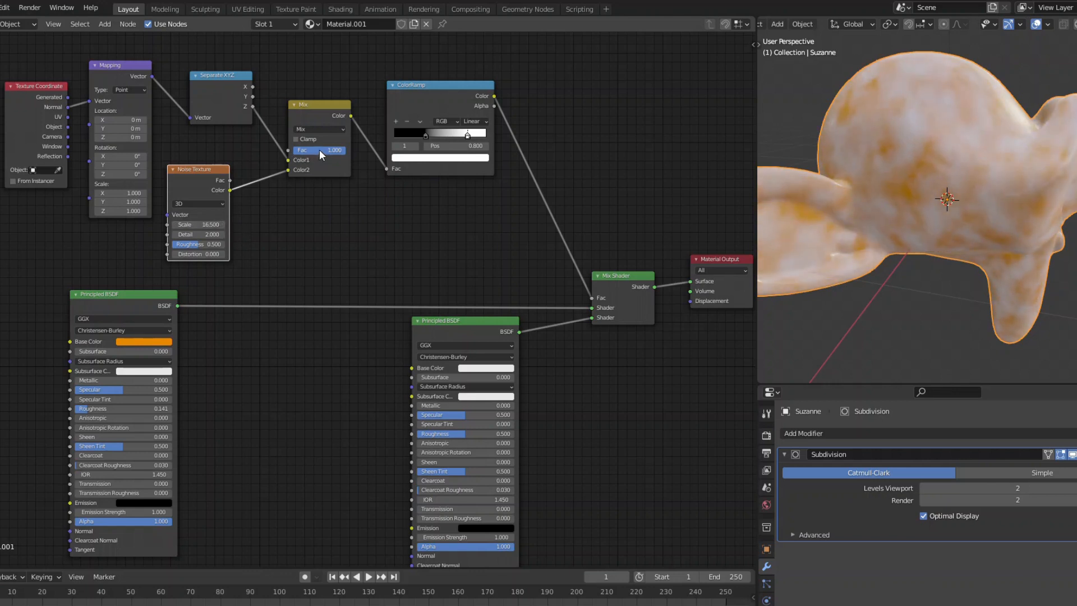
{"action": "left_click_drag", "start_coordinate": [344, 151], "coordinate": [320, 150]}
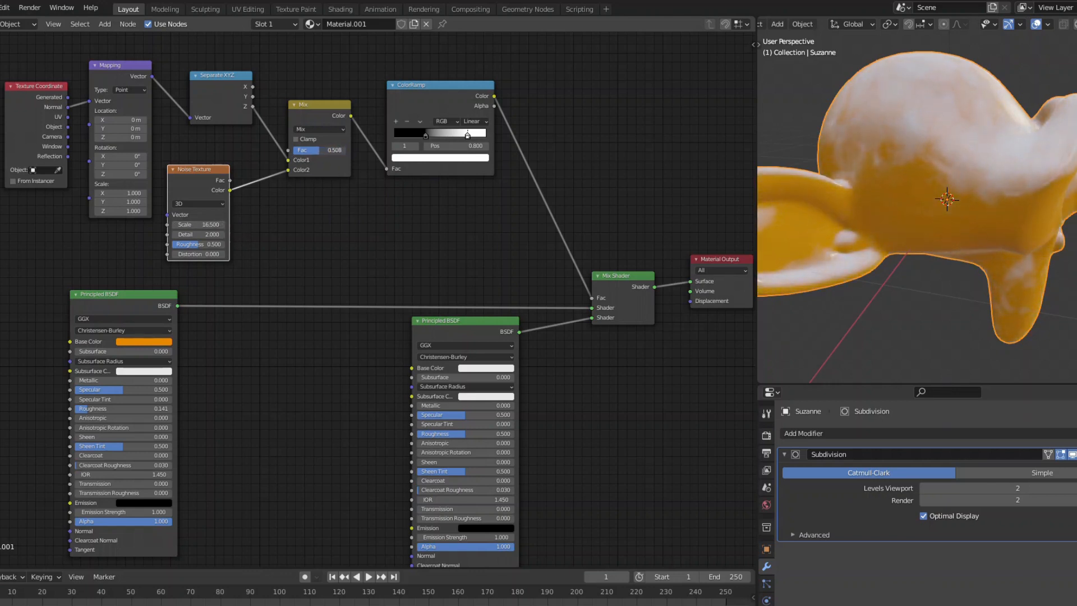
Sharpen the ColorRamp transition by moving the white stop closer to the black stop and setting the black stop to 0.373
{"action": "middle_click_drag", "start_coordinate": [1000, 226], "coordinate": [954, 219]}
{"action": "scroll", "coordinate": [955, 219], "scroll_direction": "down", "scroll_amount": 2}
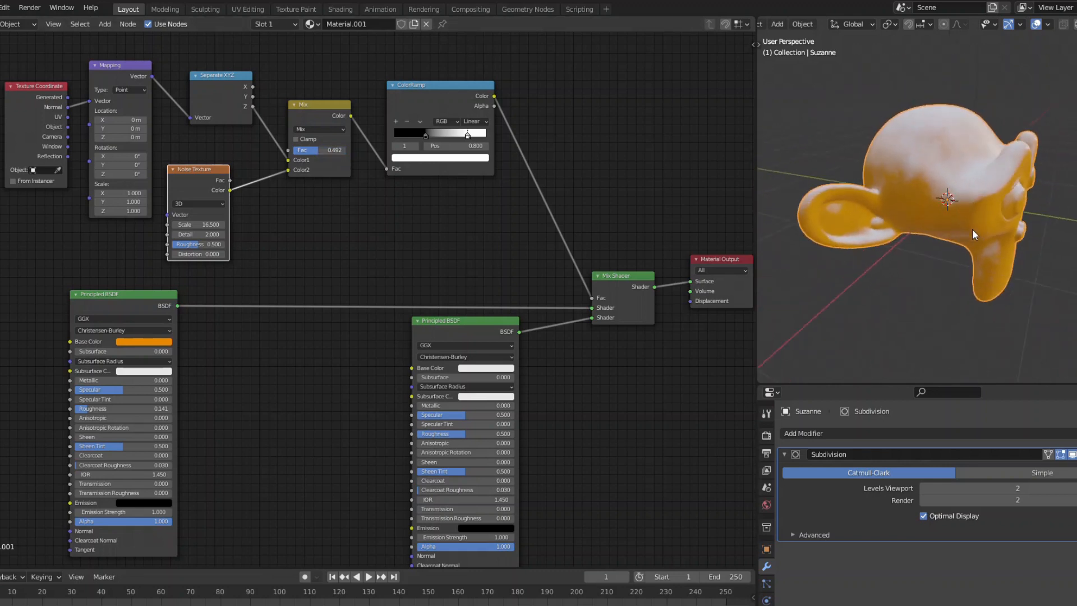
{"action": "middle_click_drag", "start_coordinate": [816, 228], "coordinate": [855, 230]}
{"action": "left_click_drag", "start_coordinate": [467, 136], "coordinate": [448, 147]}
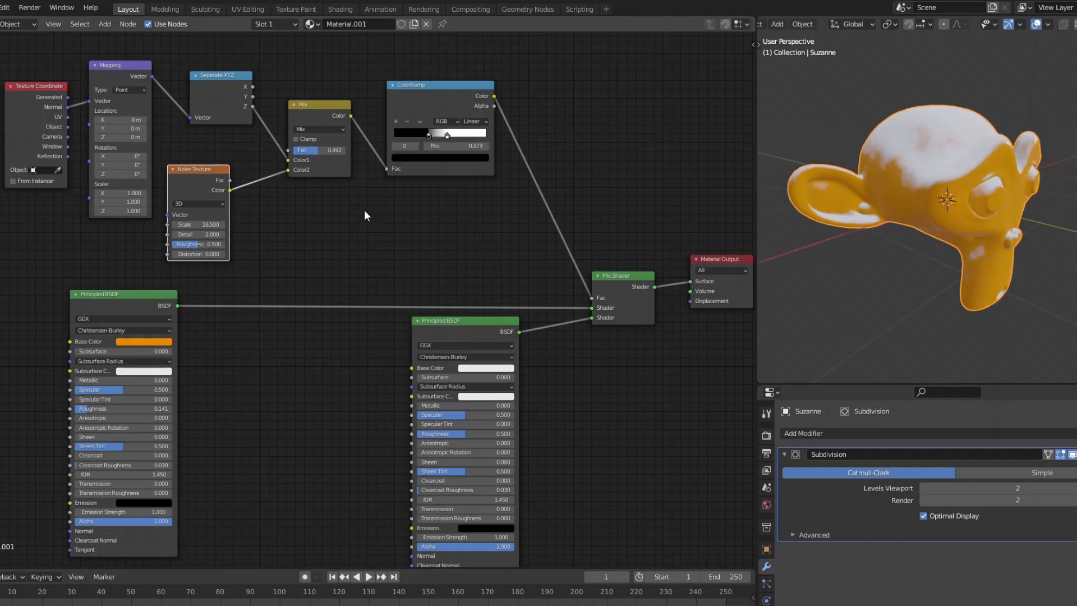
Add a Bump node beside the lower part of the white Principled BSDF
{"action": "middle_click_drag", "start_coordinate": [463, 403], "coordinate": [526, 317]}
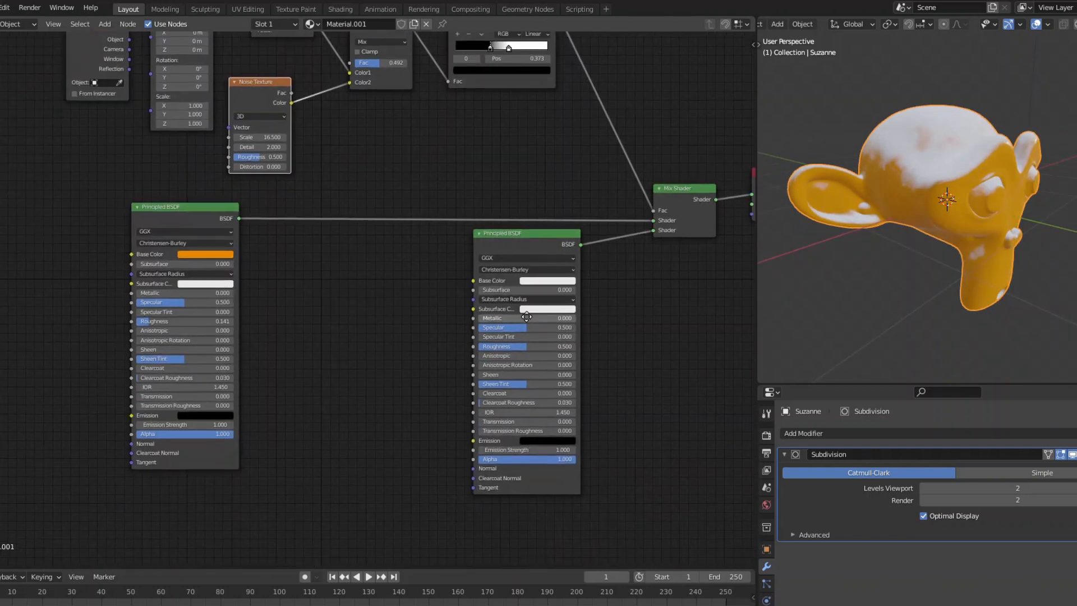
{"action": "left_click", "coordinate": [106, 26]}
{"action": "left_click", "coordinate": [111, 36]}
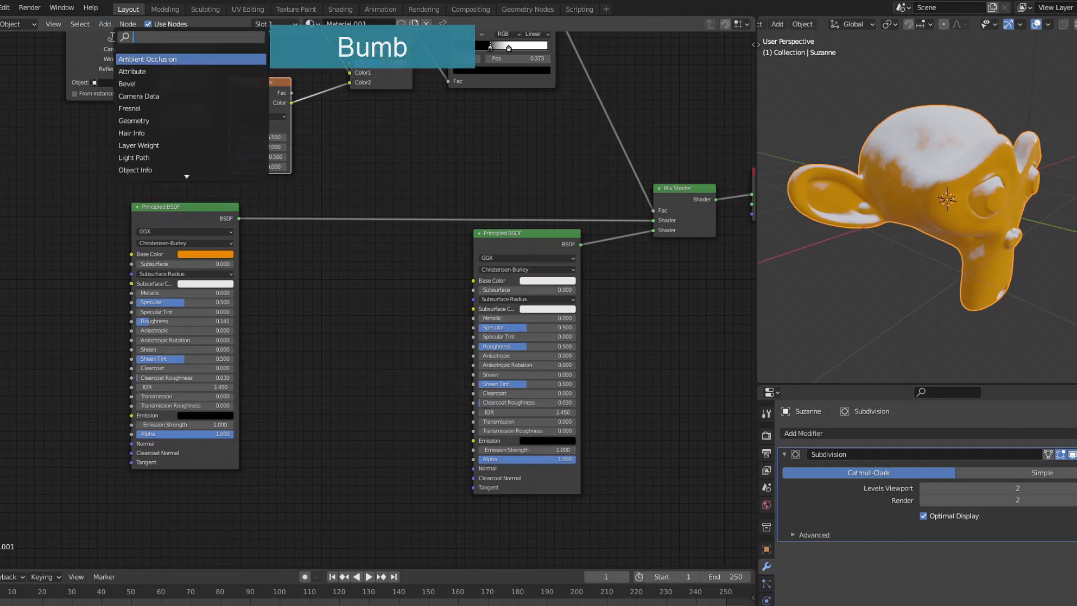
{"action": "type", "text": "bum"}
{"action": "left_click", "coordinate": [137, 60]}
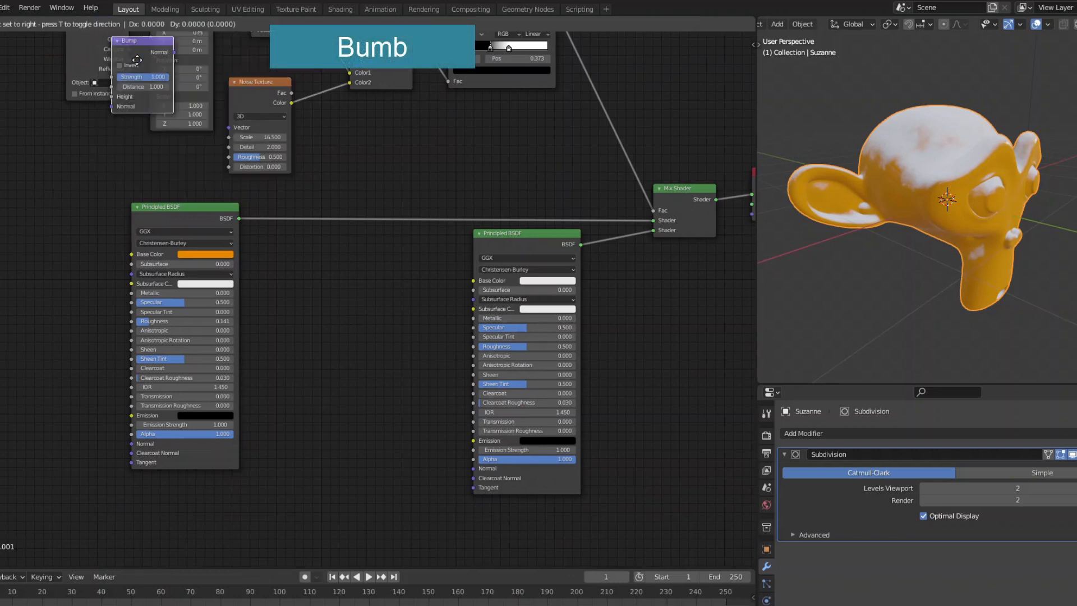
{"action": "left_click", "coordinate": [476, 530]}
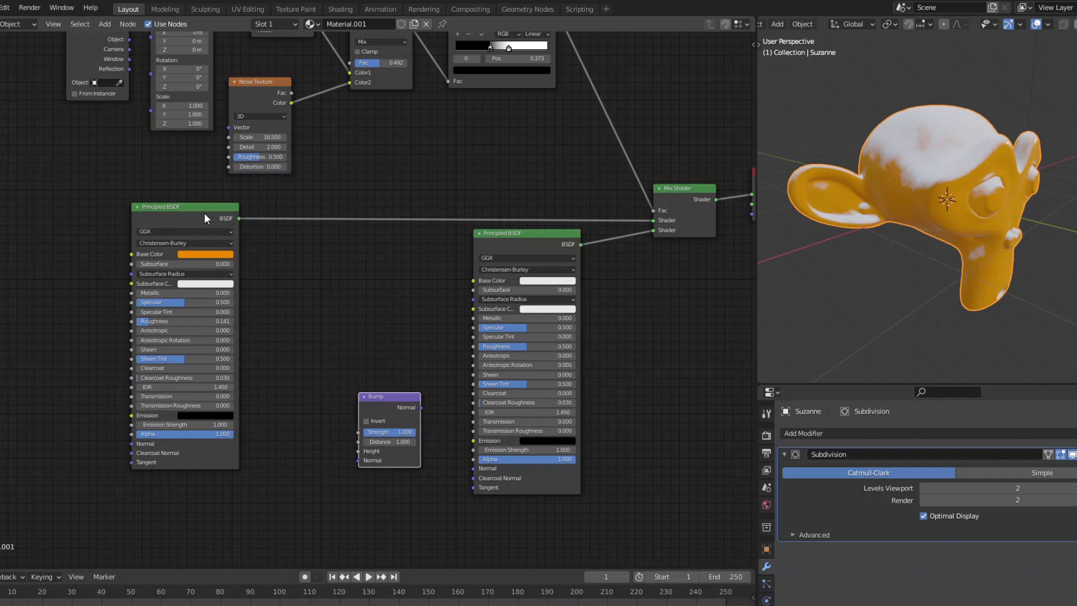
Move the orange Principled BSDF away from the Bump node, and connect Bump's Normal output to the white Principled BSDF's Normal input
{"action": "left_click_drag", "start_coordinate": [200, 205], "coordinate": [51, 194]}
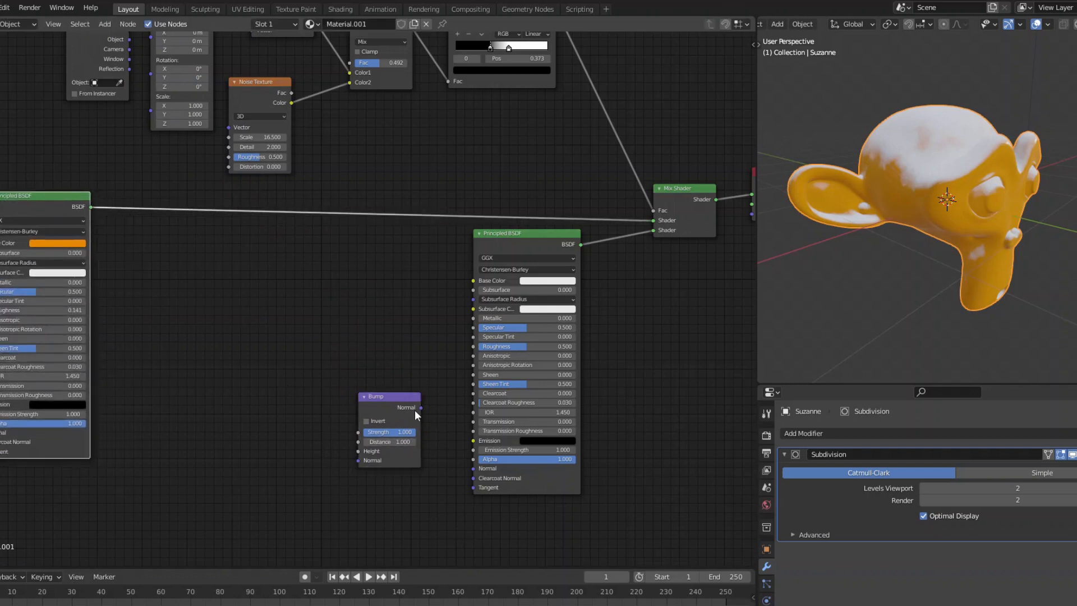
{"action": "left_click_drag", "start_coordinate": [421, 408], "coordinate": [473, 468]}
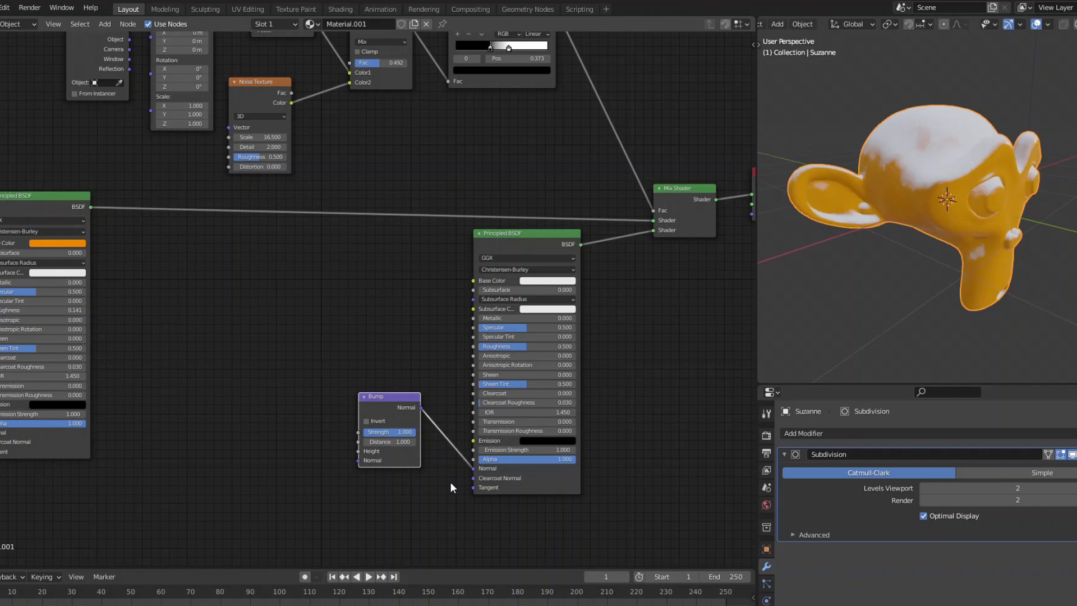
Add a second Noise Texture node before the Bump node and connect its Color output to Bump's Height input
{"action": "left_click", "coordinate": [104, 25]}
{"action": "left_click", "coordinate": [113, 35]}
{"action": "type", "text": "noi"}
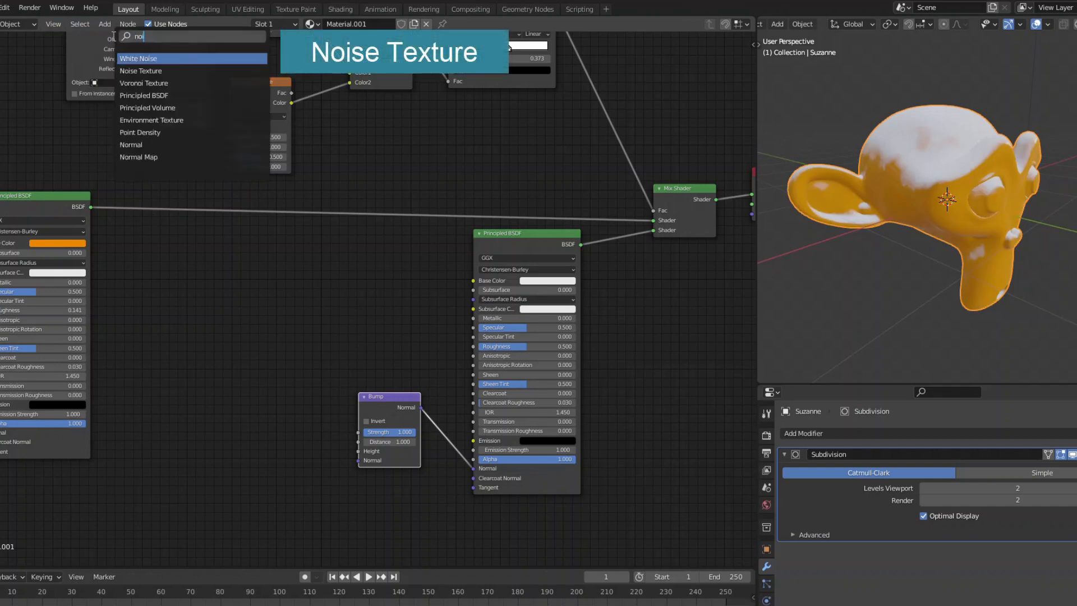
{"action": "left_click", "coordinate": [135, 70]}
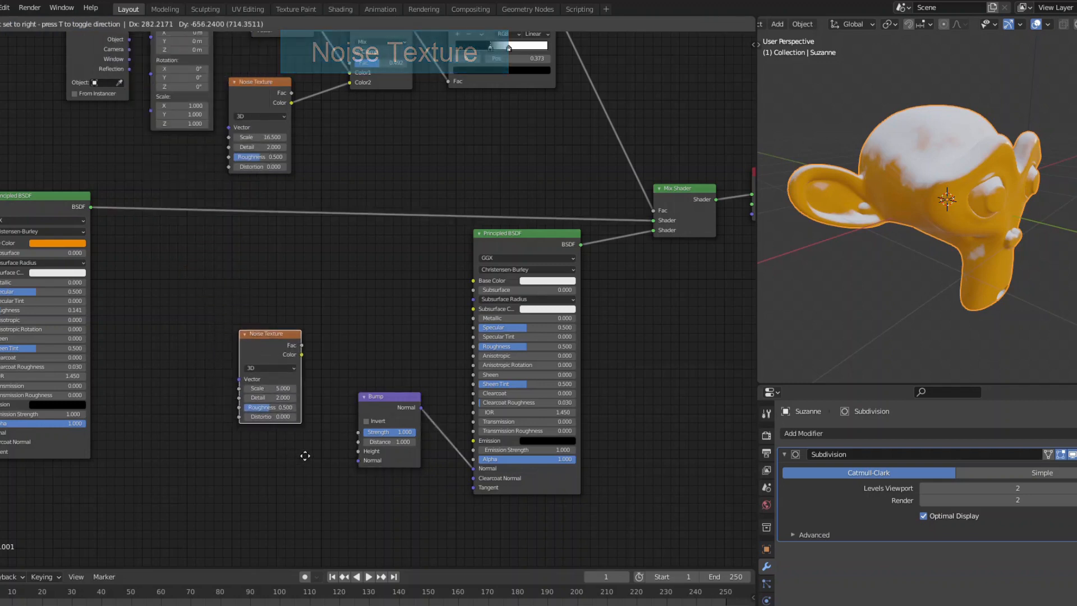
{"action": "left_click", "coordinate": [297, 437]}
{"action": "left_click_drag", "start_coordinate": [296, 353], "coordinate": [361, 450]}
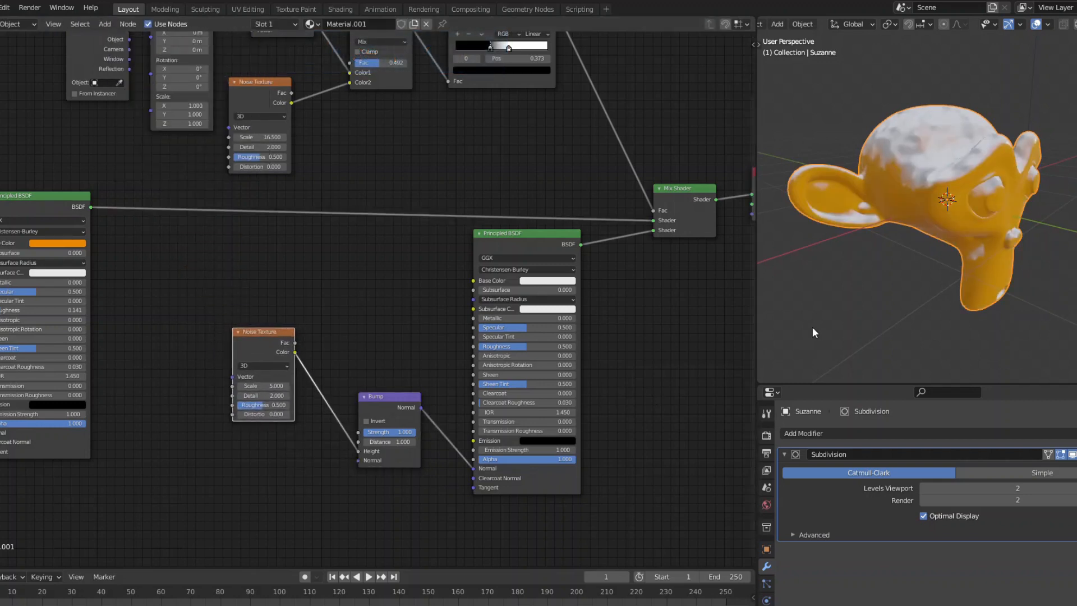
Move the Bump's Noise Texture node farther from the Bump node and add another Noise Texture node directly below it
{"action": "middle_click_drag", "start_coordinate": [812, 326], "coordinate": [859, 329]}
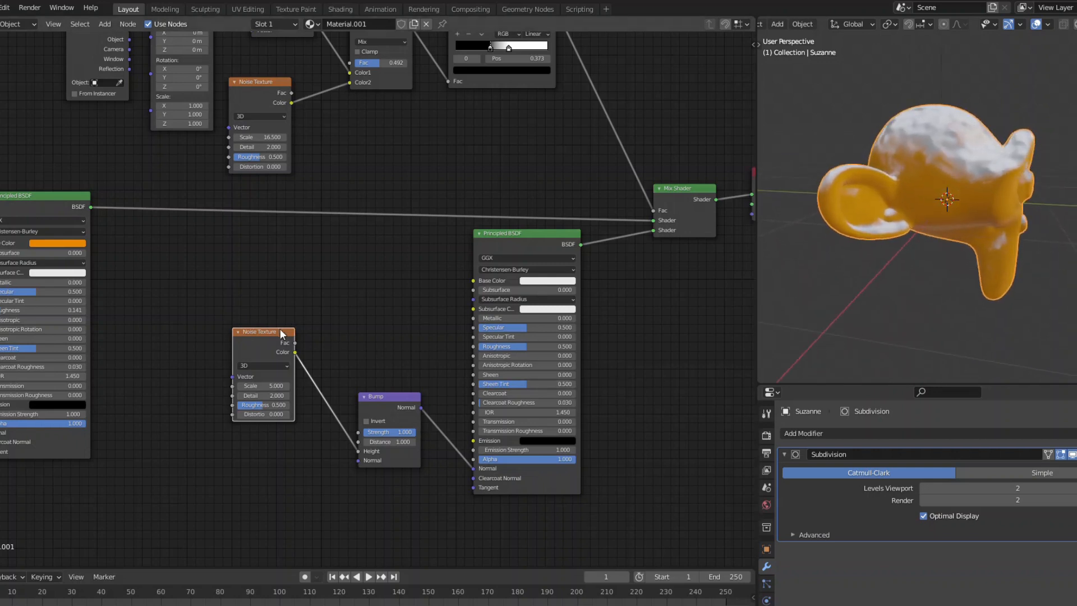
{"action": "left_click_drag", "start_coordinate": [253, 332], "coordinate": [162, 281]}
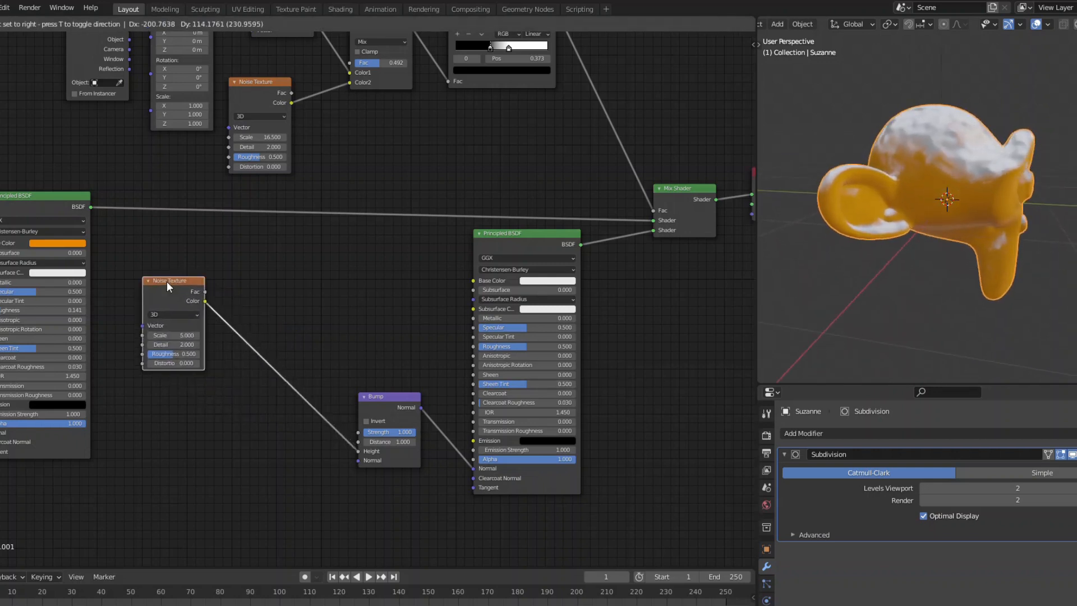
{"action": "left_click", "coordinate": [105, 25]}
{"action": "type", "text": "noi"}
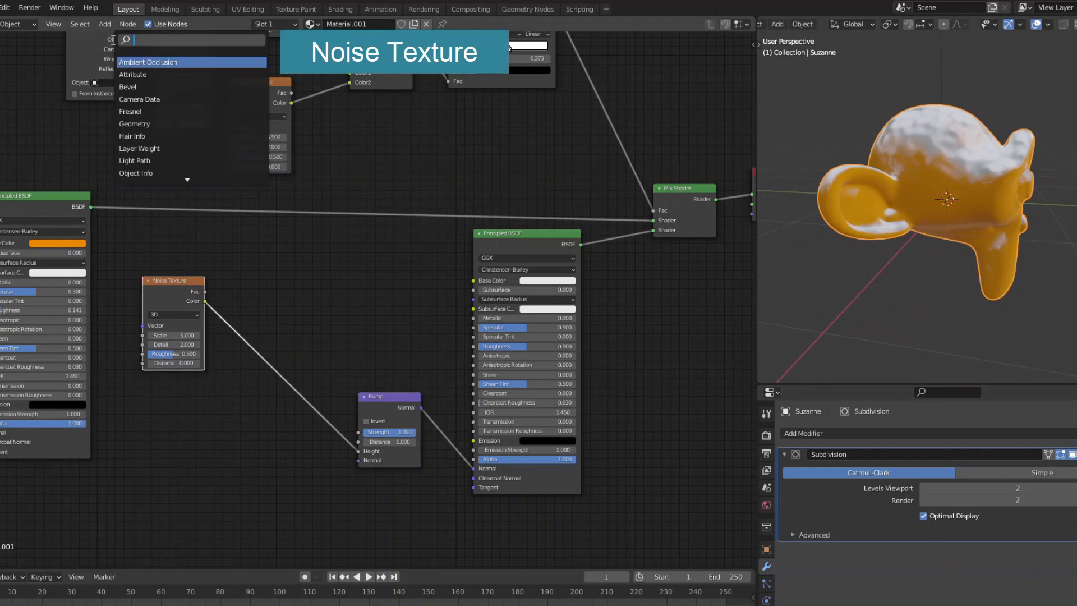
{"action": "left_click", "coordinate": [130, 75]}
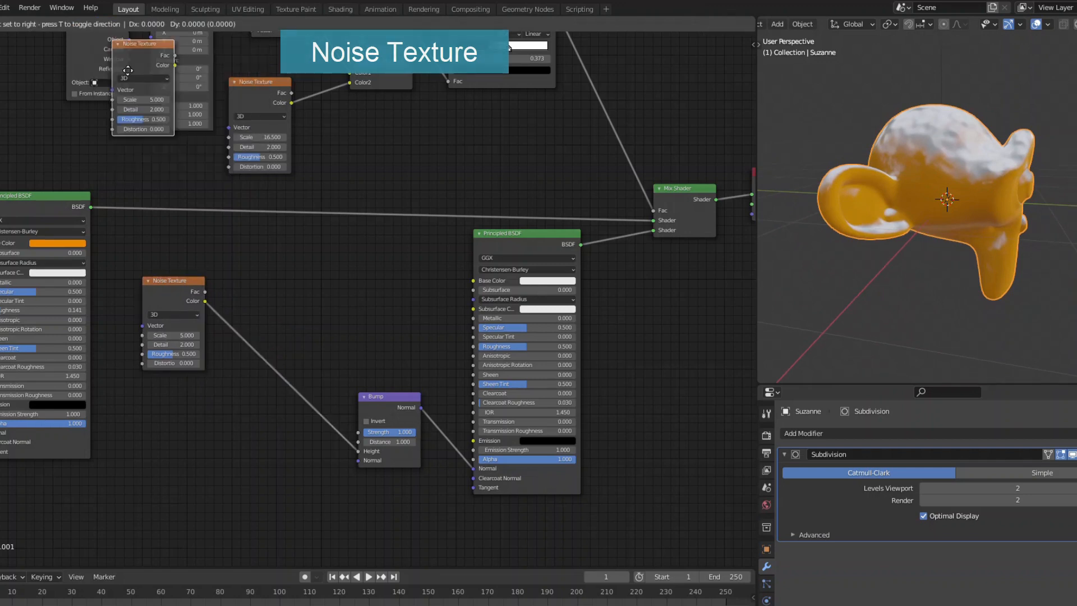
{"action": "left_click", "coordinate": [166, 549]}
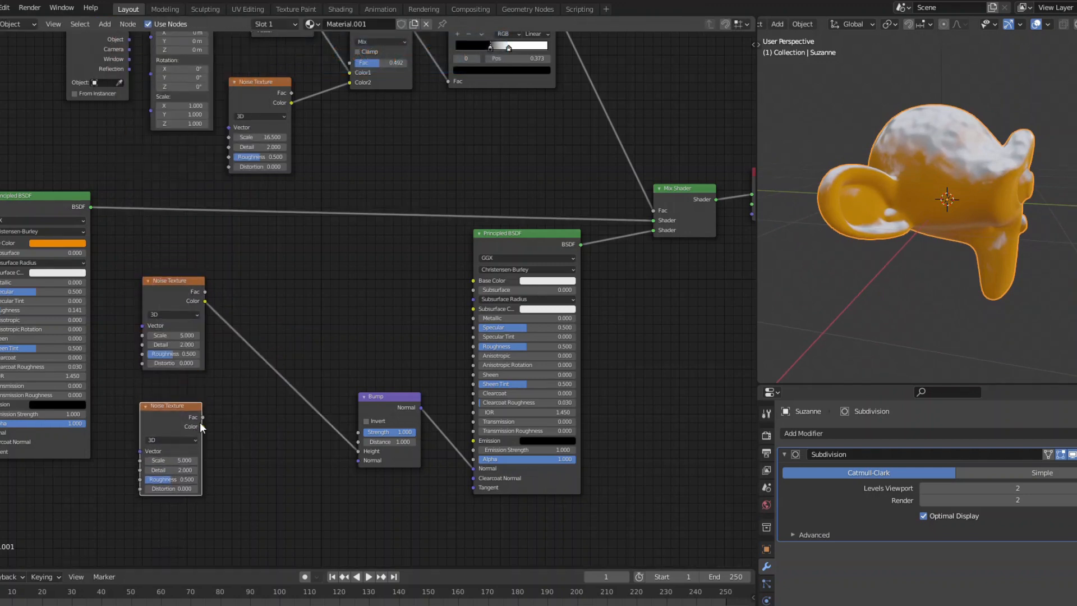
Insert a MixRGB node between the upper Noise Texture and Bump, and connect the lower Noise Texture's Color output to its Color2 input
{"action": "left_click", "coordinate": [104, 24]}
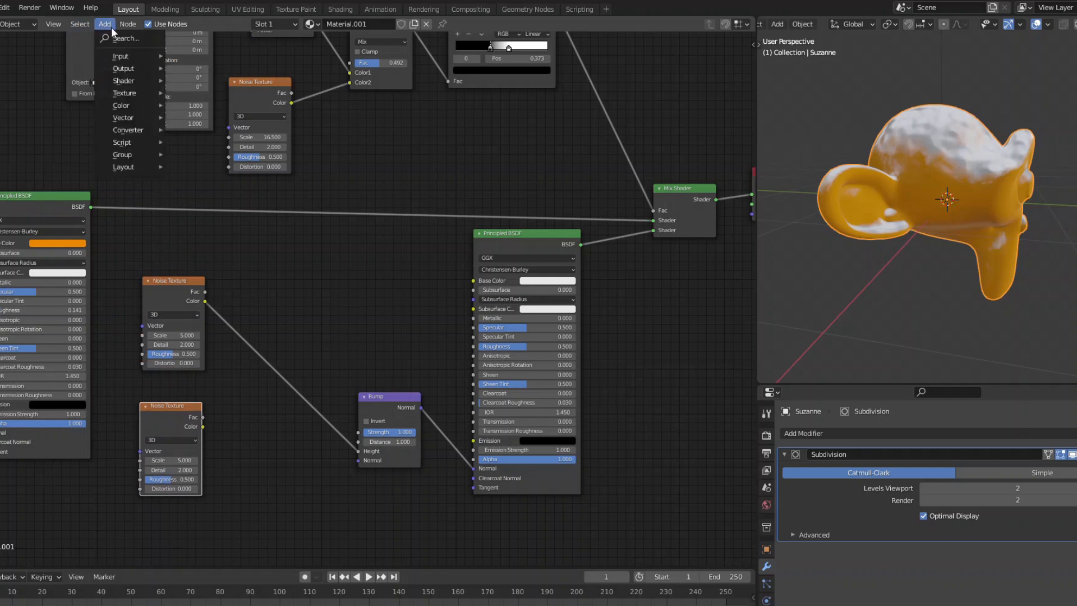
{"action": "left_click", "coordinate": [118, 38]}
{"action": "type", "text": "mix"}
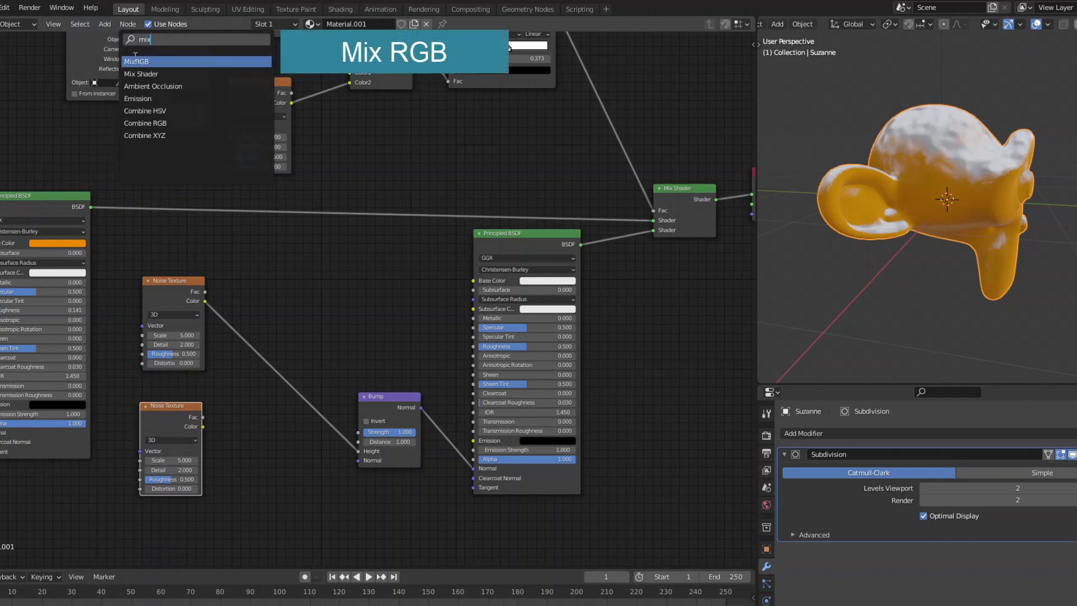
{"action": "key", "text": "Return"}
{"action": "left_click", "coordinate": [326, 475]}
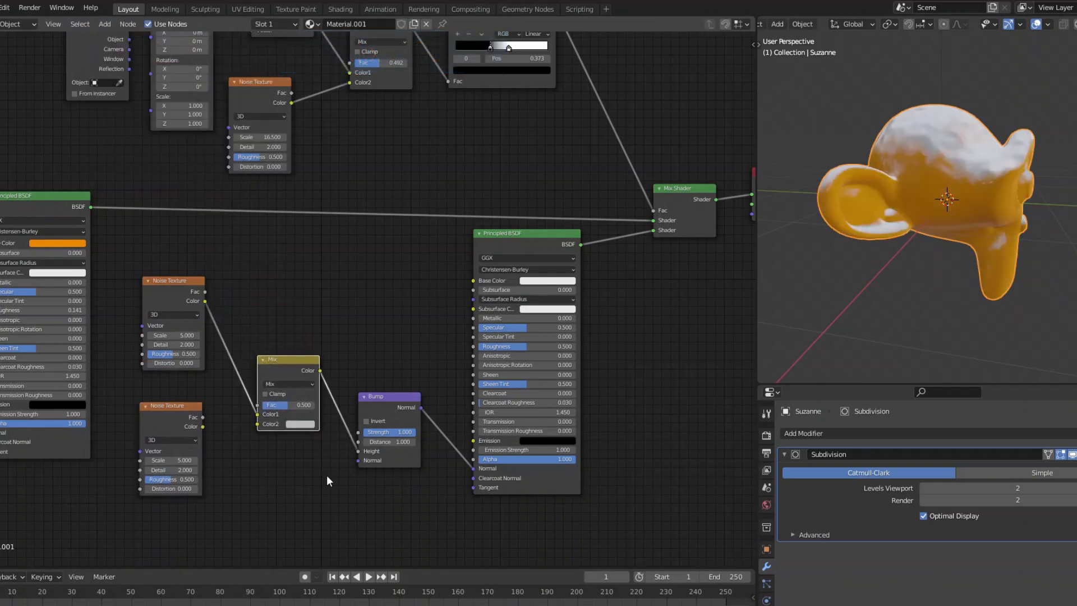
{"action": "left_click", "coordinate": [200, 426]}
{"action": "left_click_drag", "start_coordinate": [251, 423], "coordinate": [257, 426]}
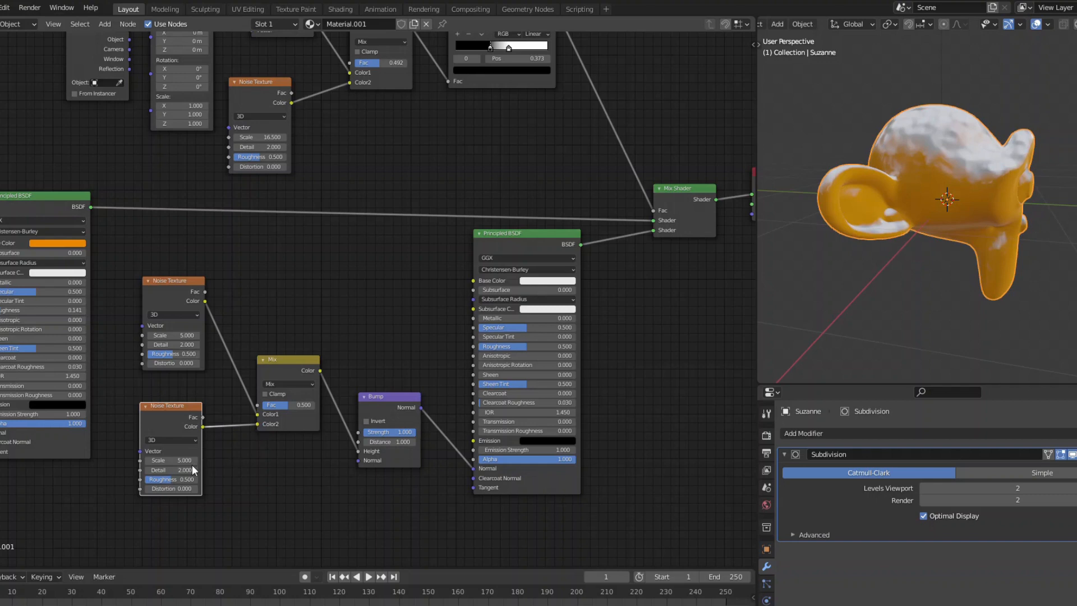
Set the lower Noise Texture's Scale to 124.3 and the Fac of the Mix node feeding Bump to 0.010
{"action": "left_click_drag", "start_coordinate": [191, 460], "coordinate": [340, 460]}
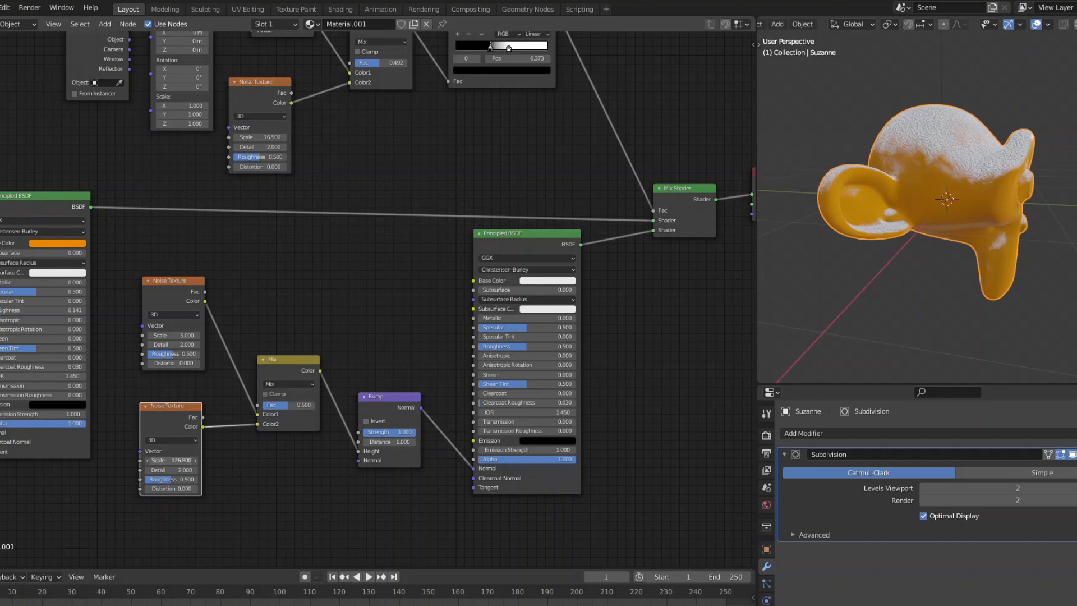
{"action": "left_click", "coordinate": [295, 404]}
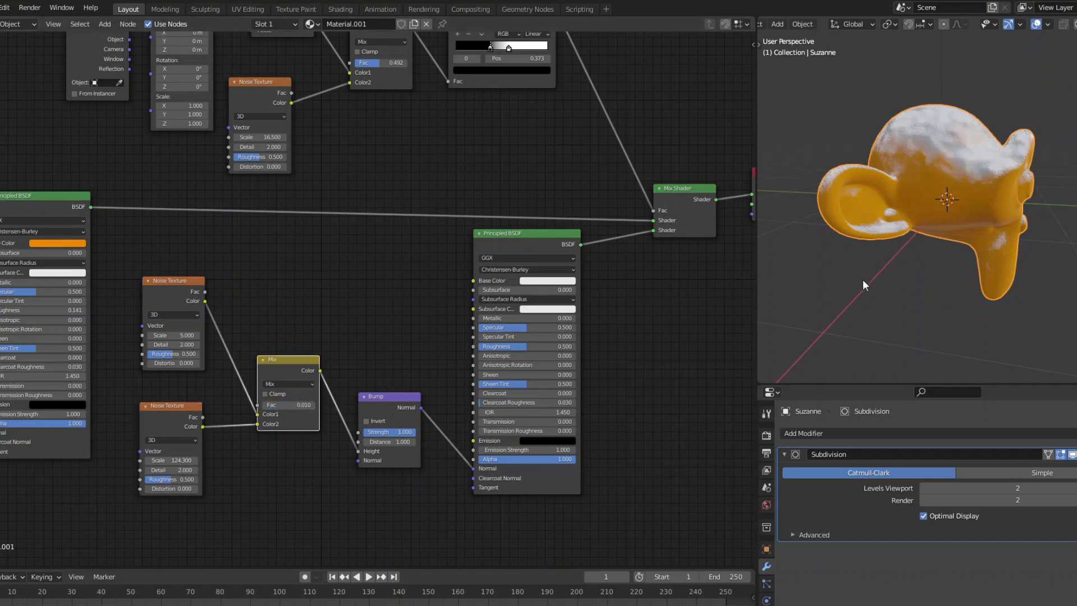
{"action": "middle_click_drag", "start_coordinate": [863, 279], "coordinate": [875, 257]}
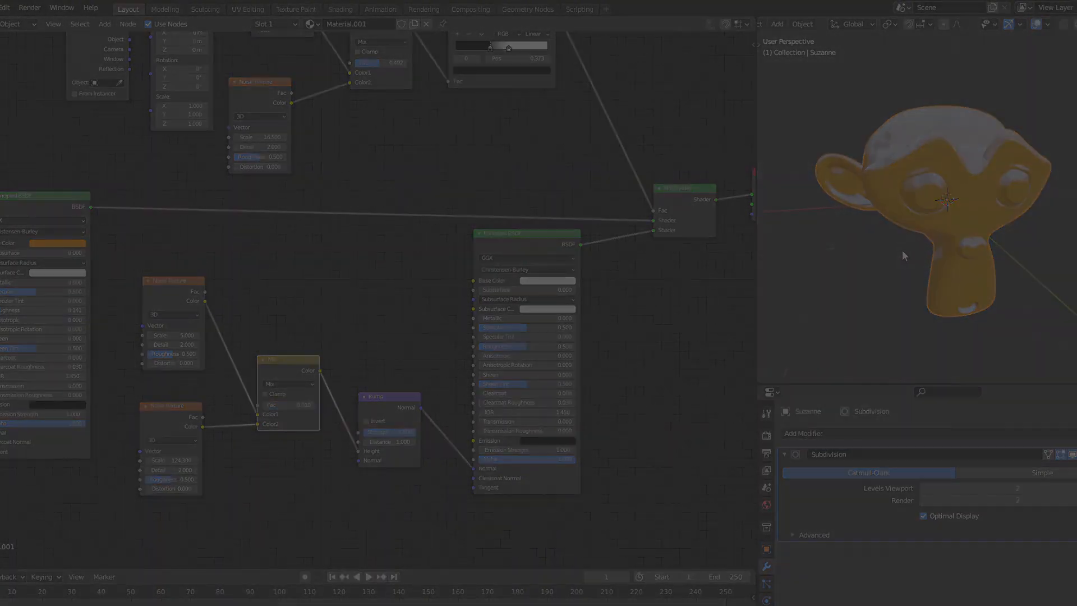